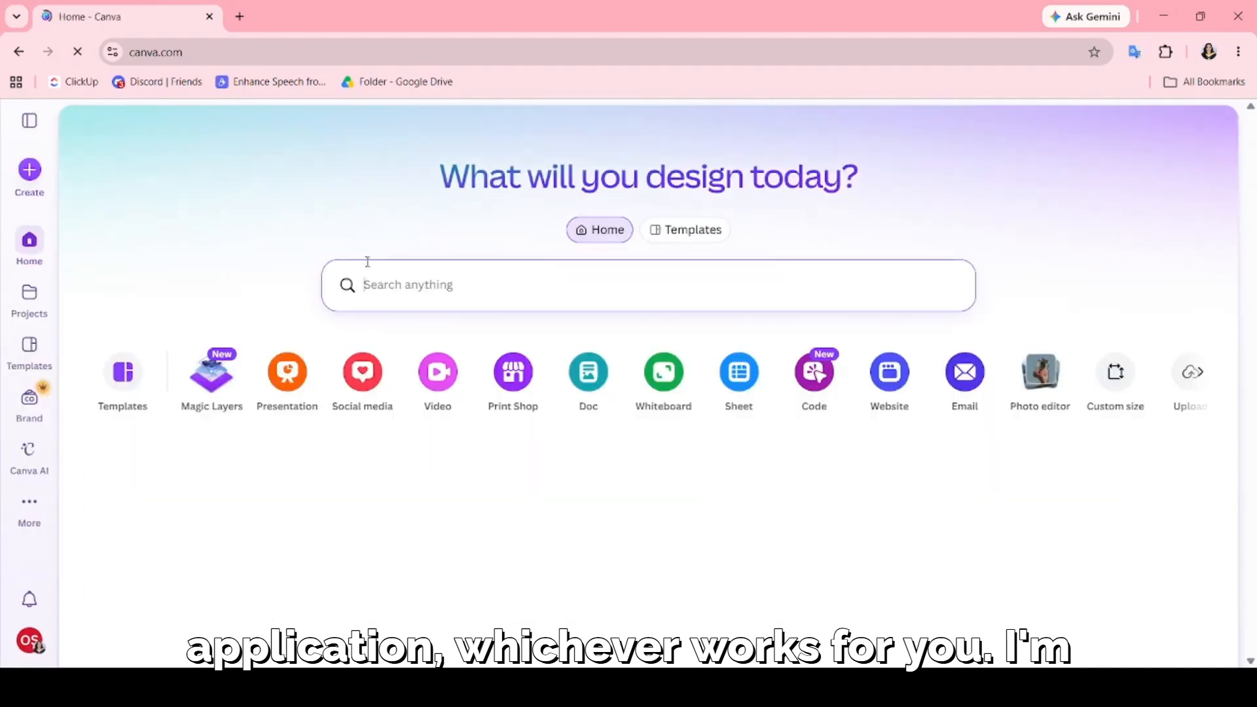
Step: Create a new social media design in the Instagram Post (4:5) format, 1080 × 1350 px
scroll(347, 379, down, 1)
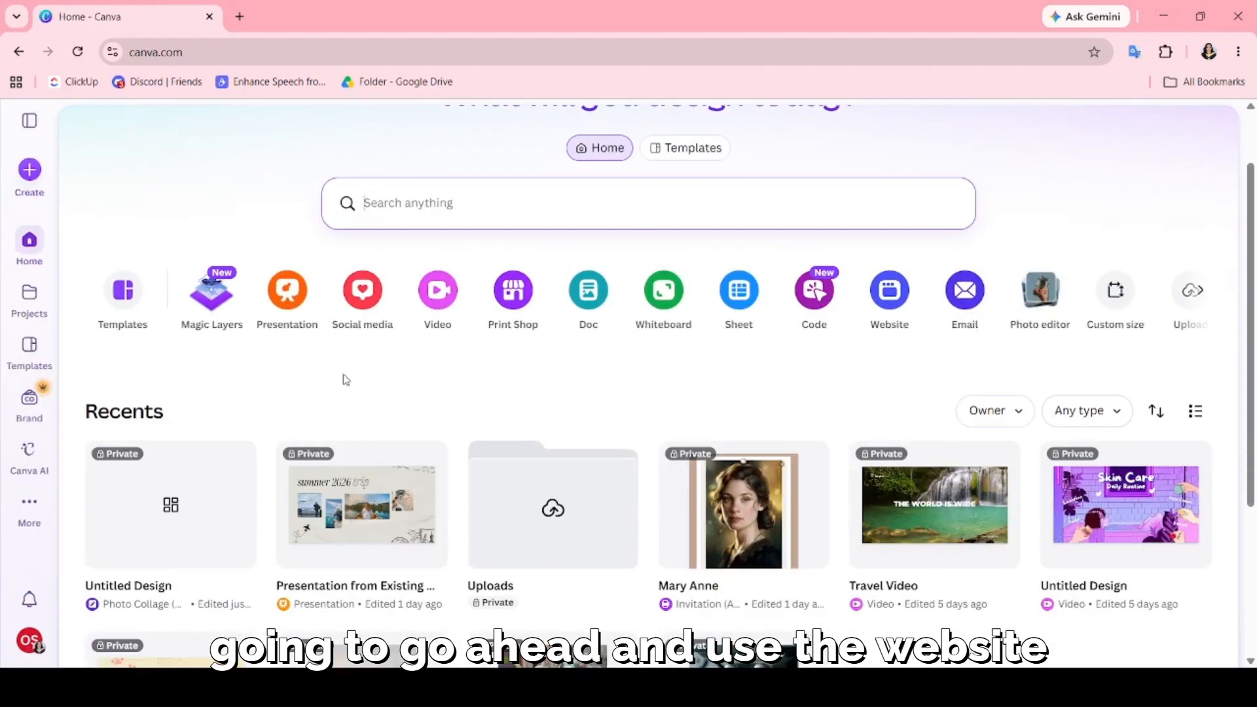
scroll(316, 383, up, 1)
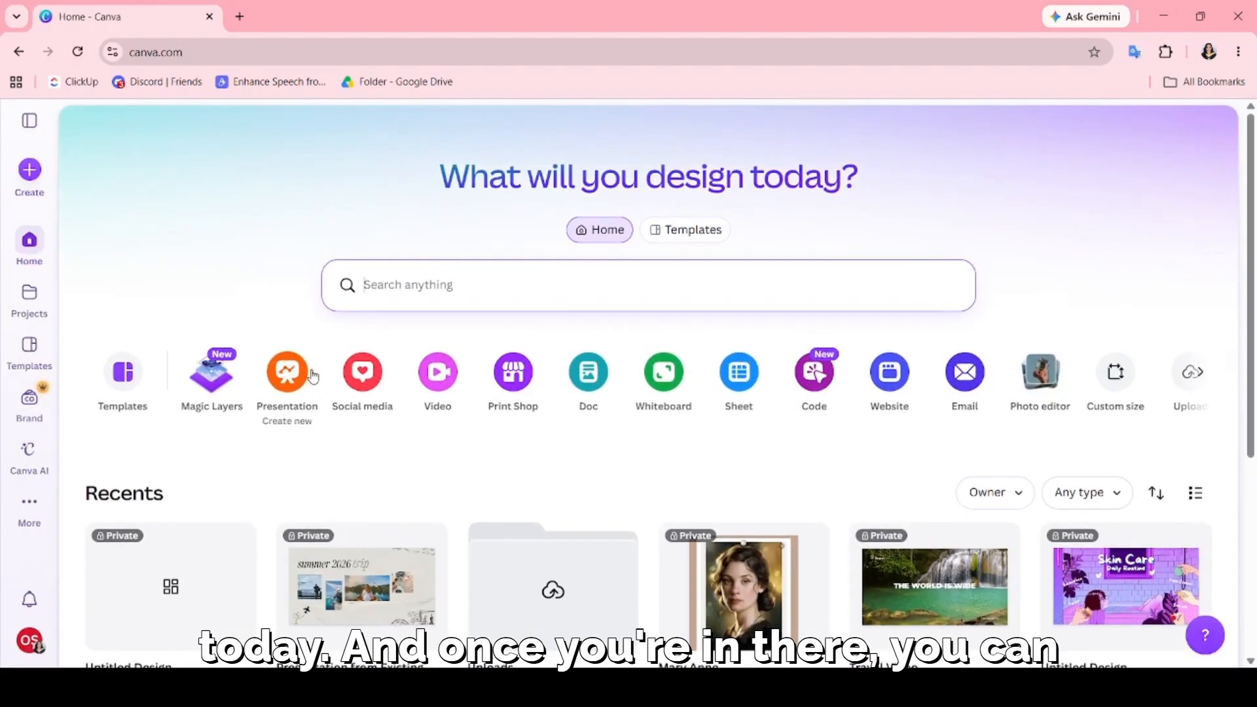
click(31, 171)
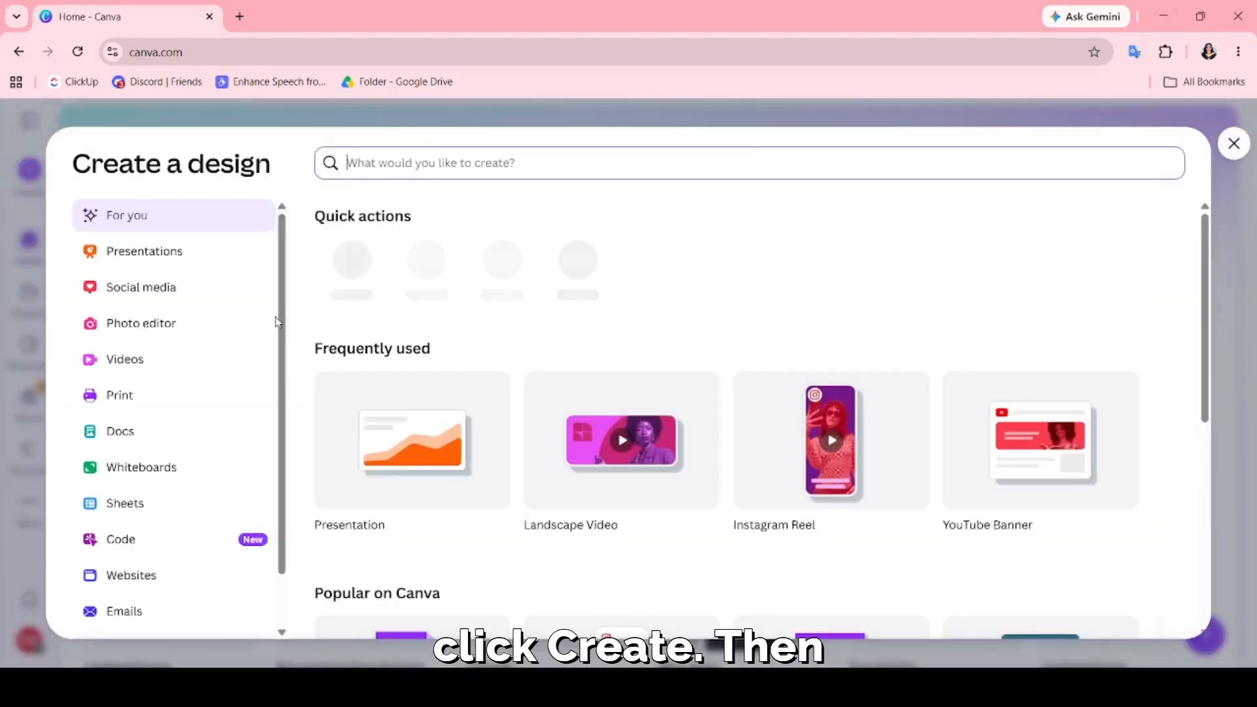
click(170, 296)
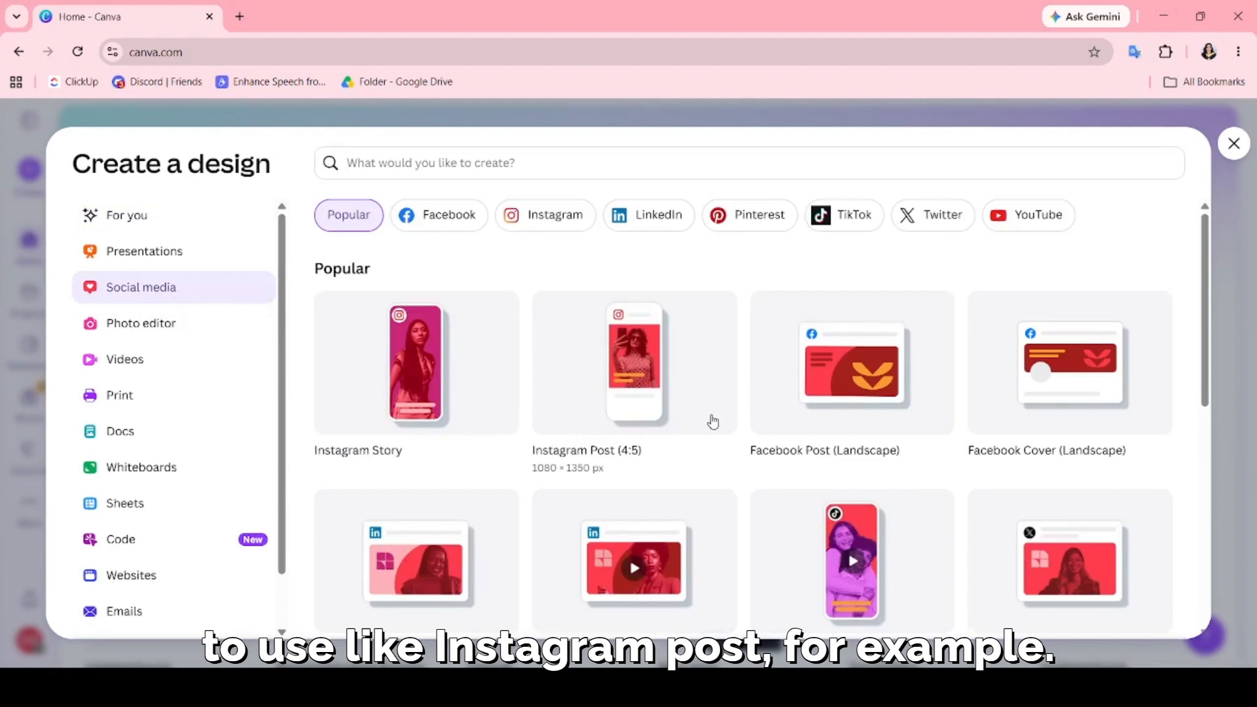
scroll(715, 416, down, 2)
scroll(720, 400, up, 2)
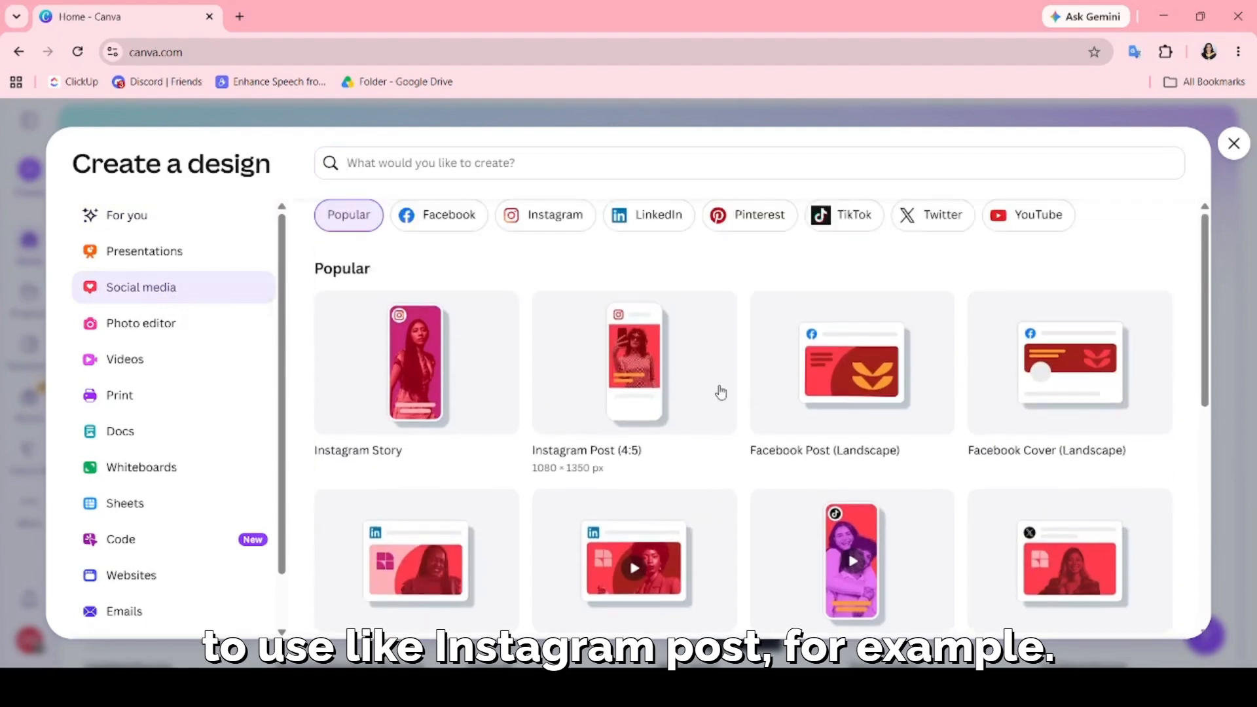
click(662, 391)
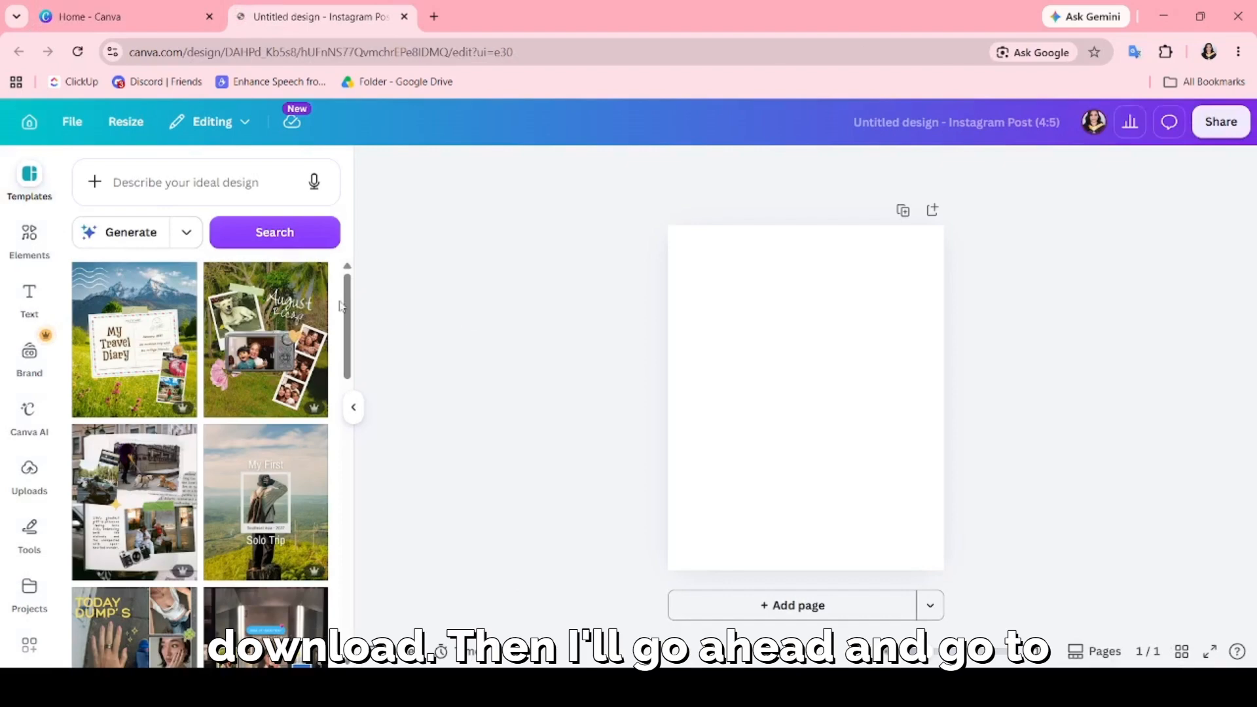
Step: Search the templates for "polariod frame" and apply the Christmas polaroid template showing the couple and "Merry Christmas!"
click(20, 246)
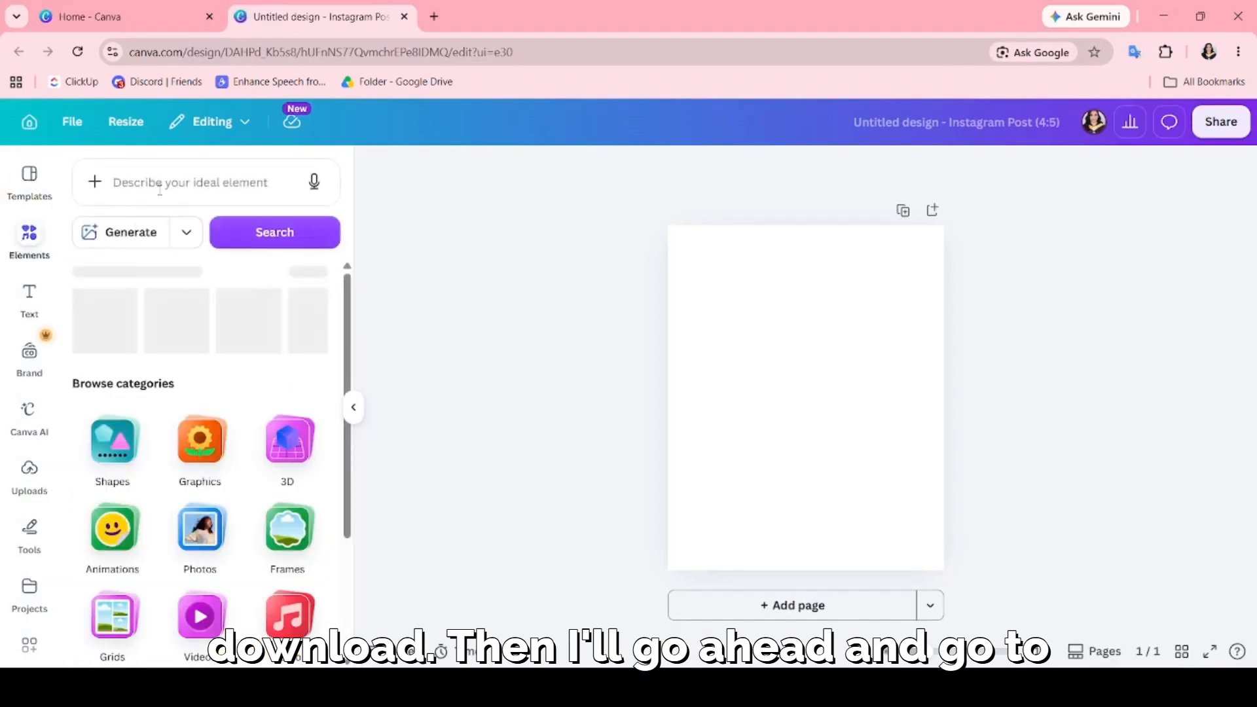
click(30, 177)
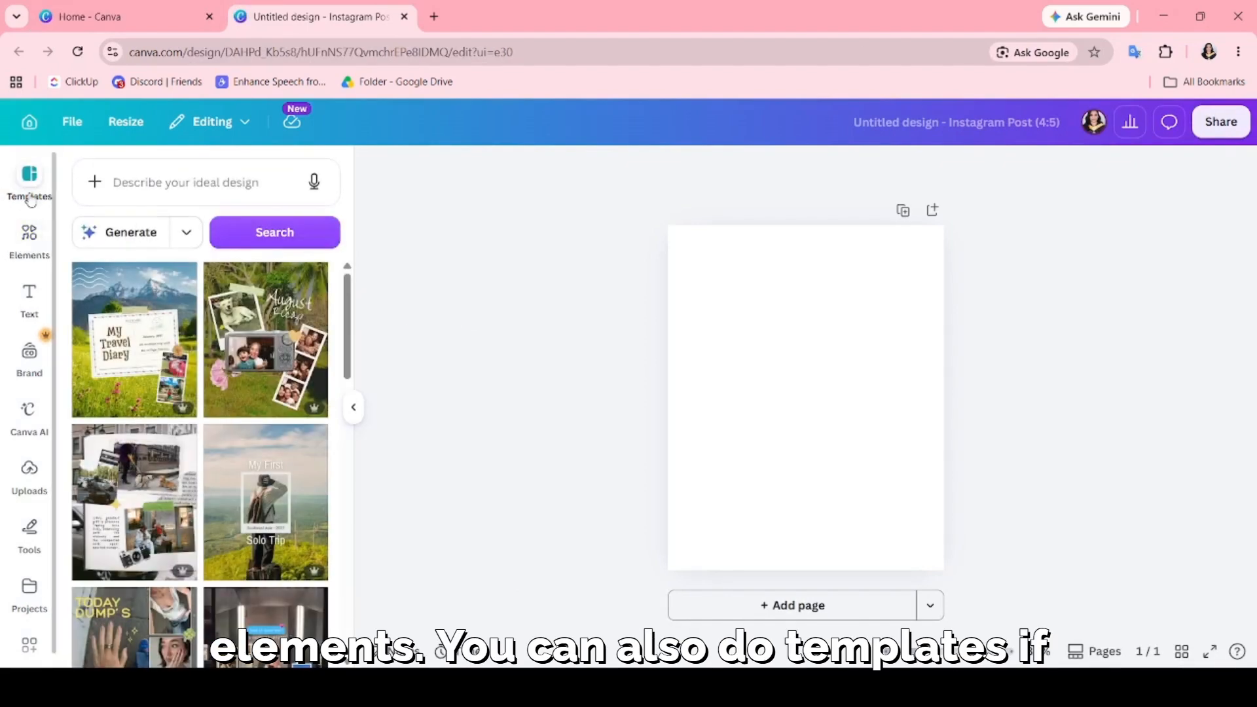
click(169, 191)
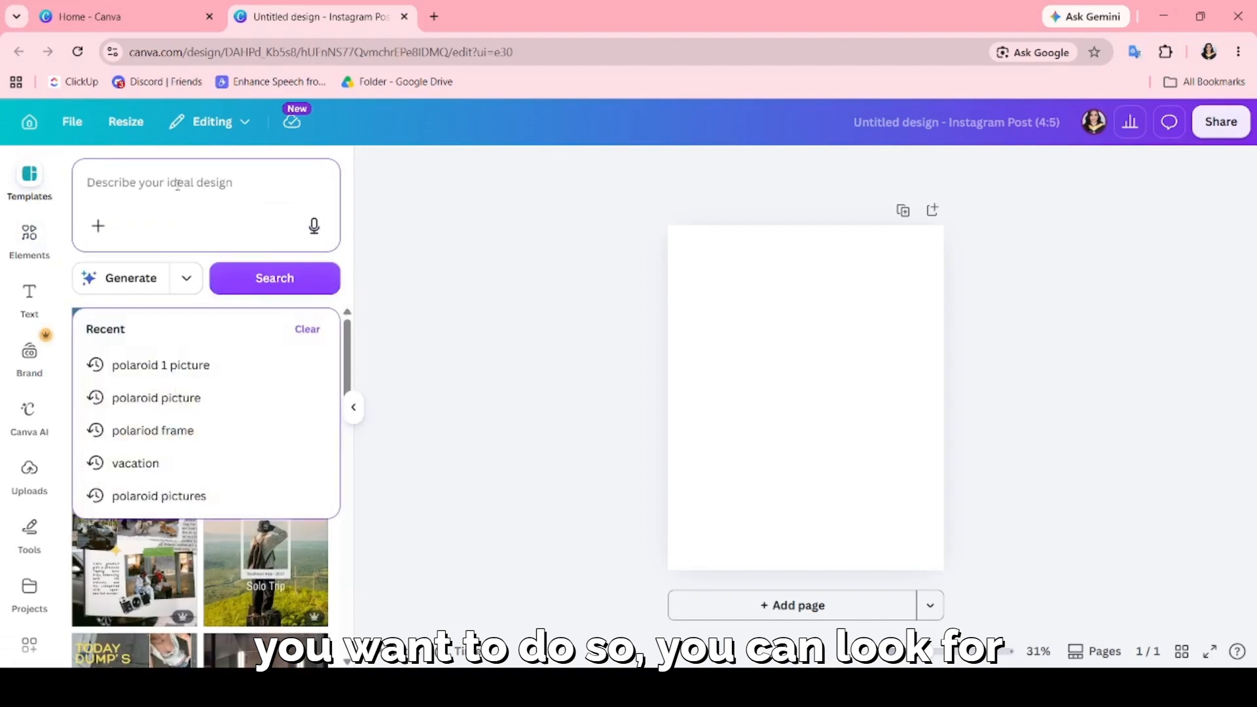
click(185, 430)
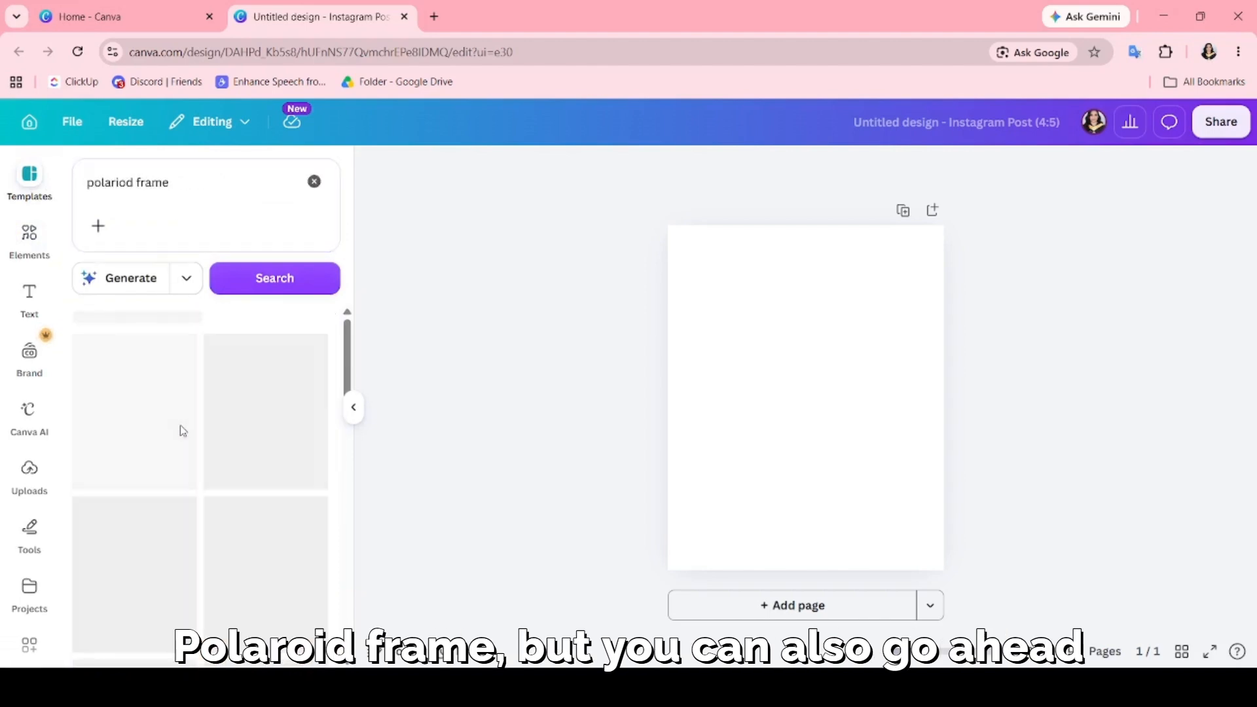
scroll(147, 356, down, 2)
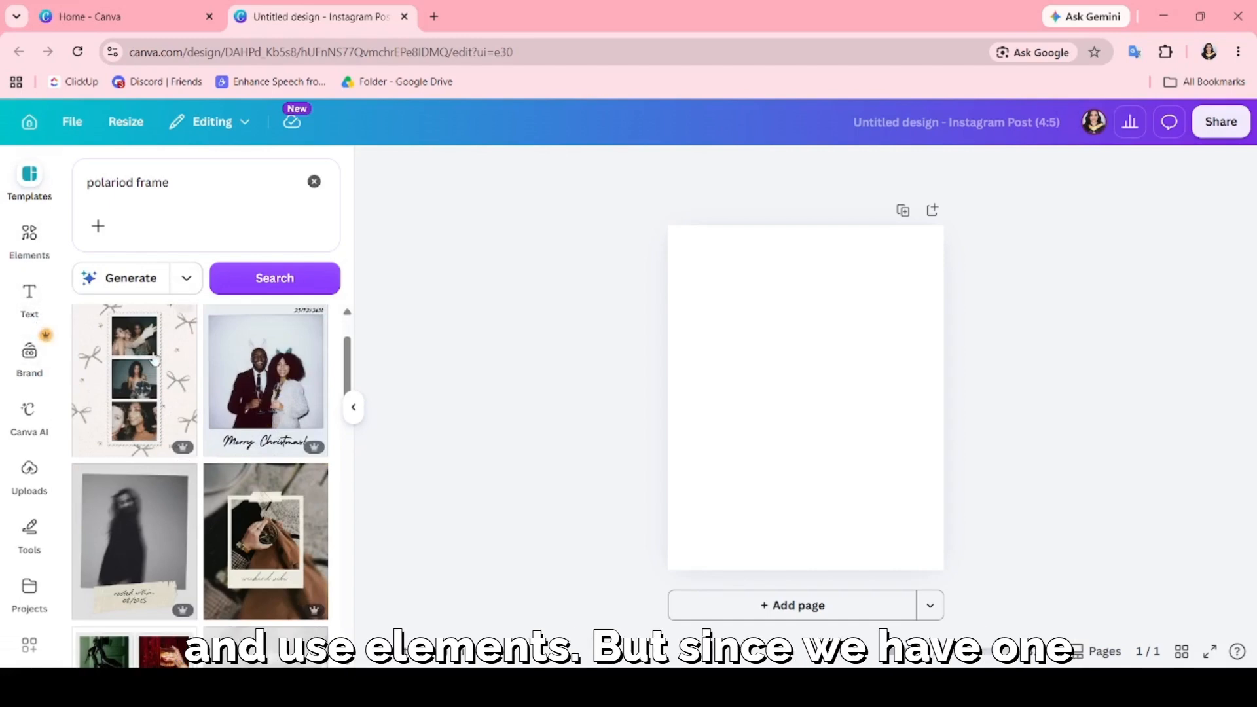
scroll(257, 473, up, 2)
click(261, 448)
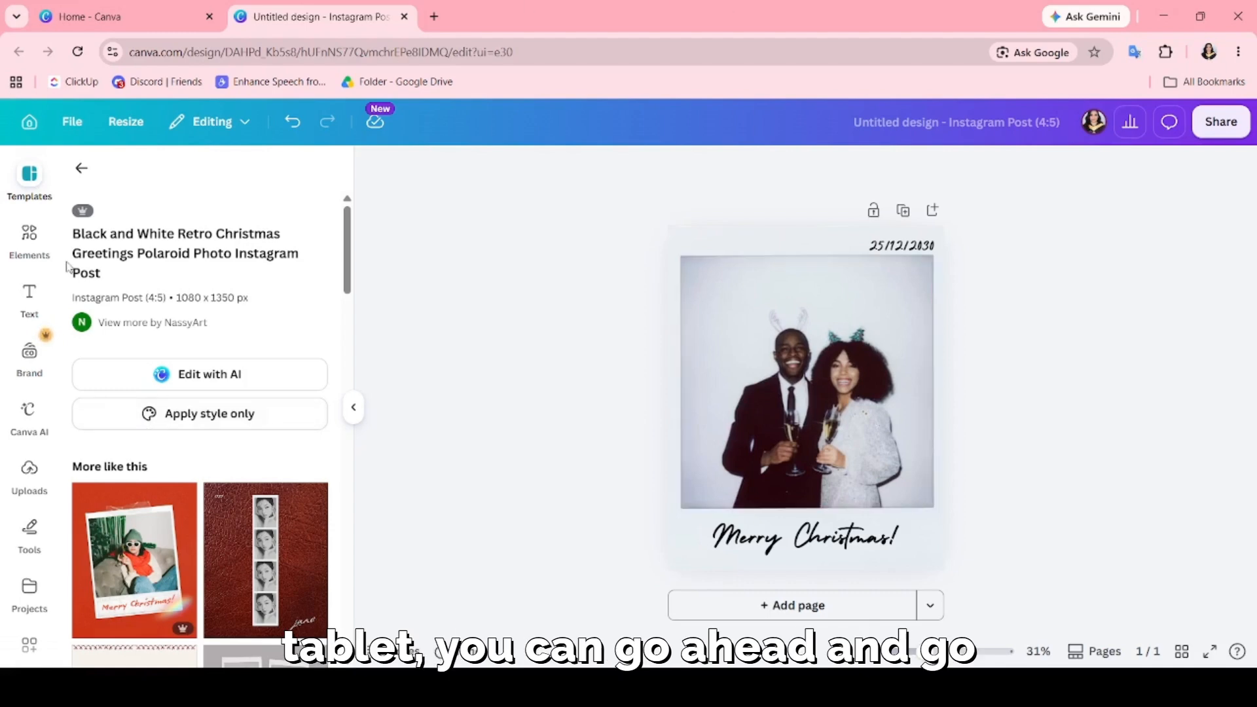
Step: Search the elements for "polaroid frame" and browse to the mockup results
click(36, 248)
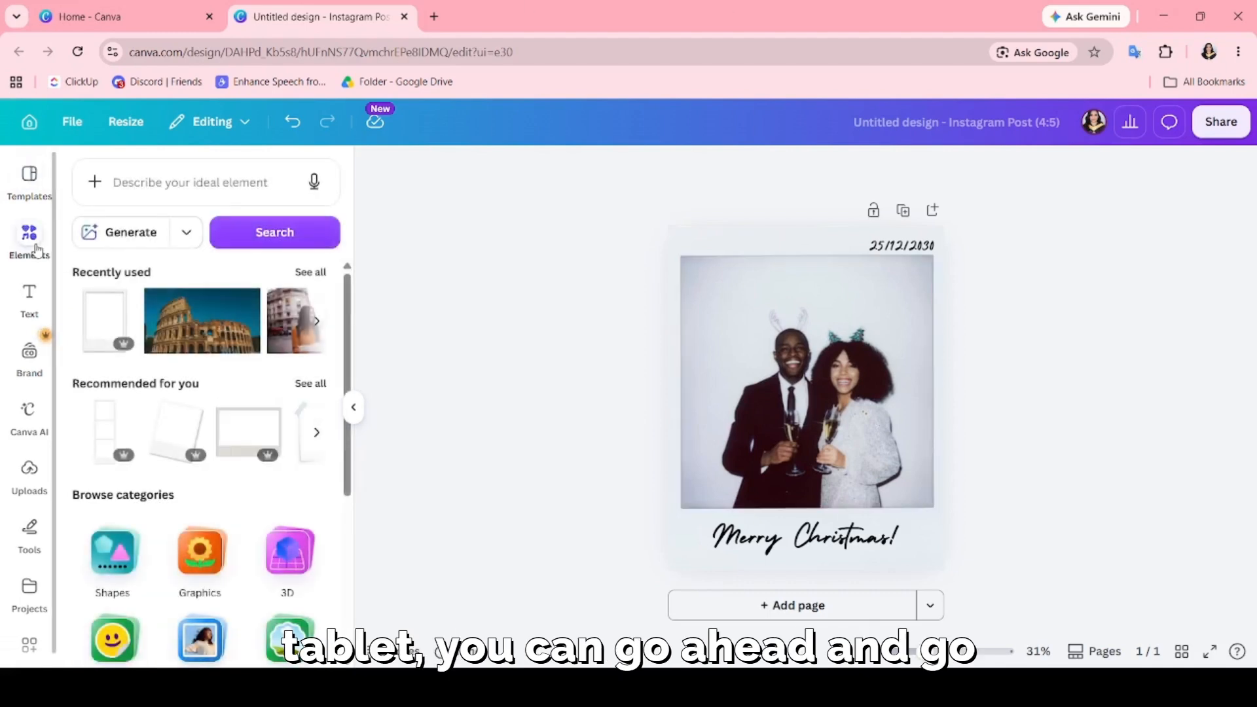
click(160, 186)
text(po)
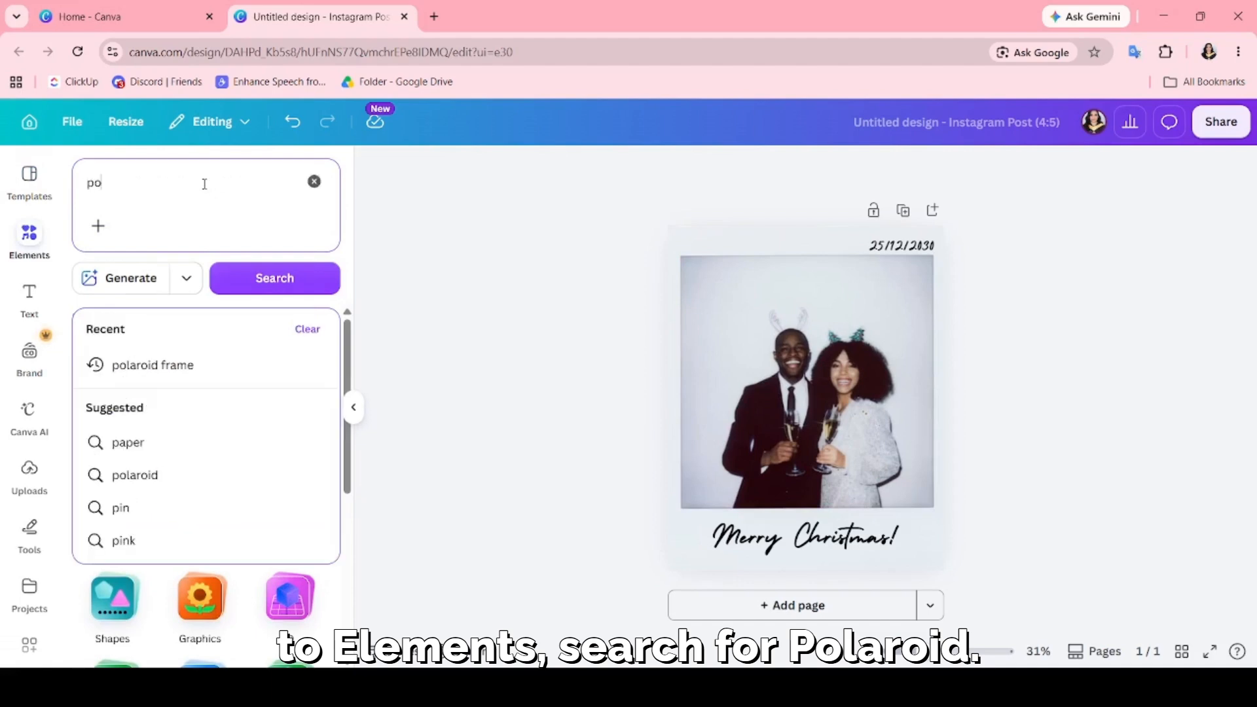
text(laroid)
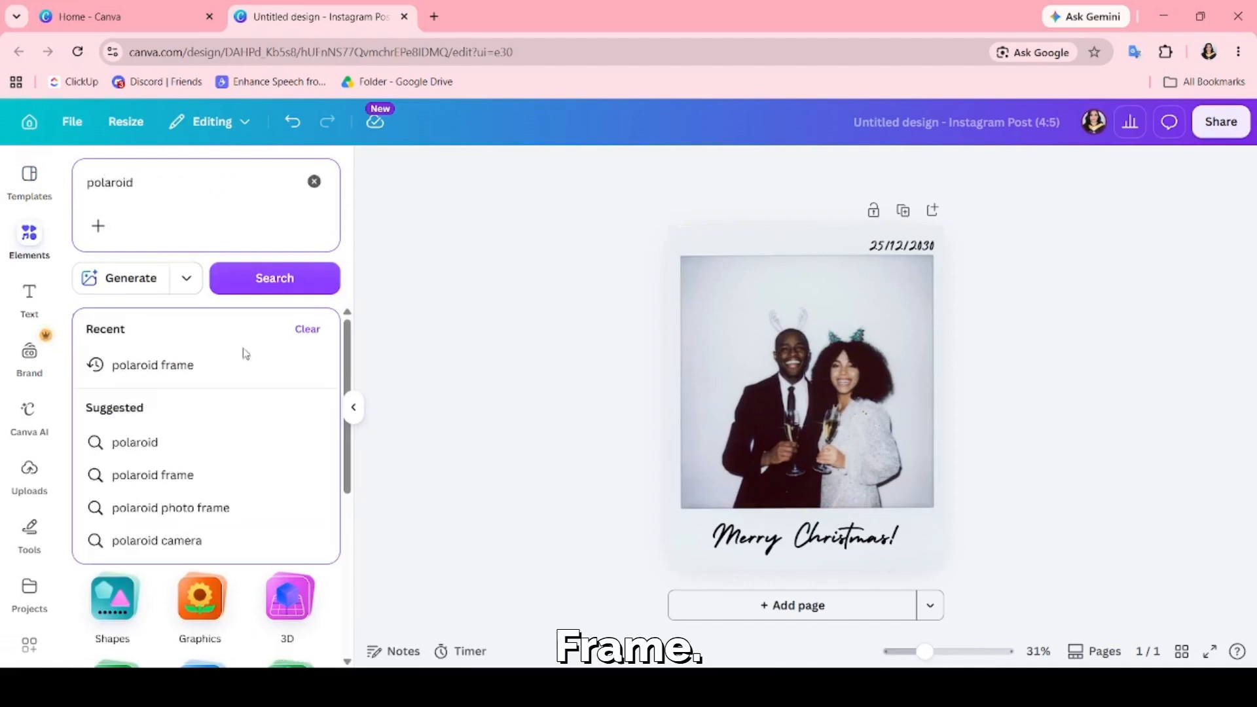
click(218, 357)
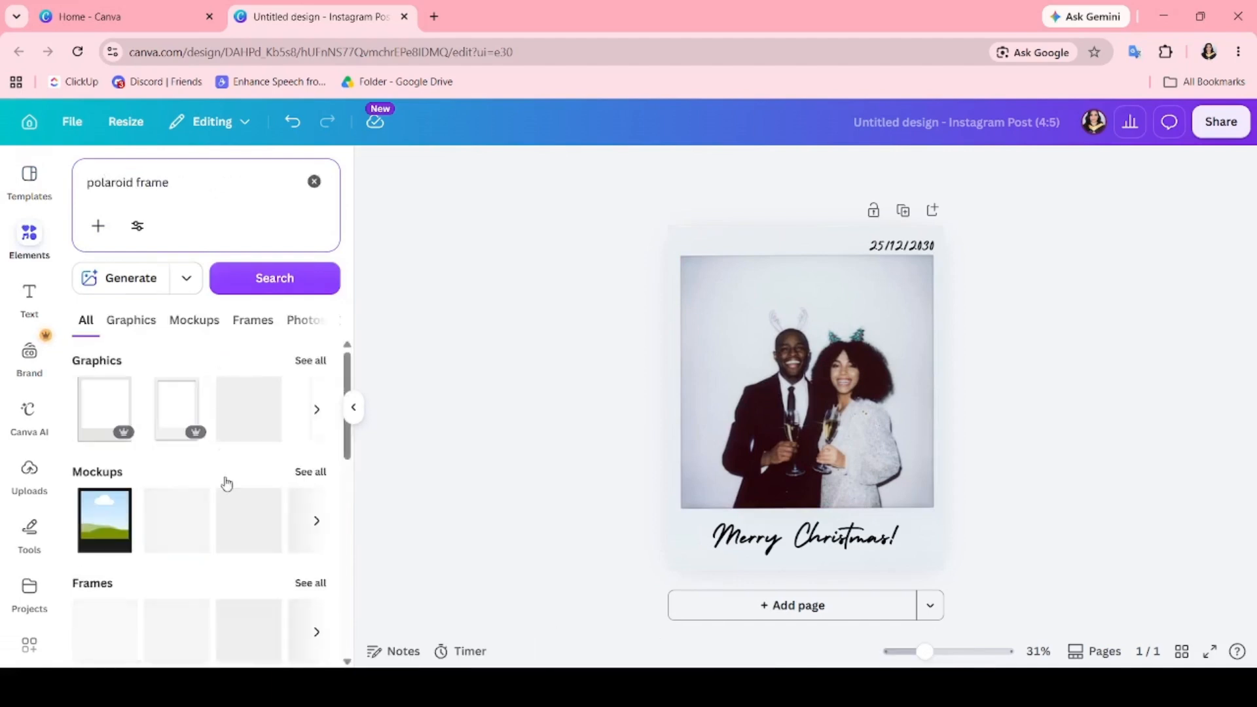
scroll(213, 510, down, 1)
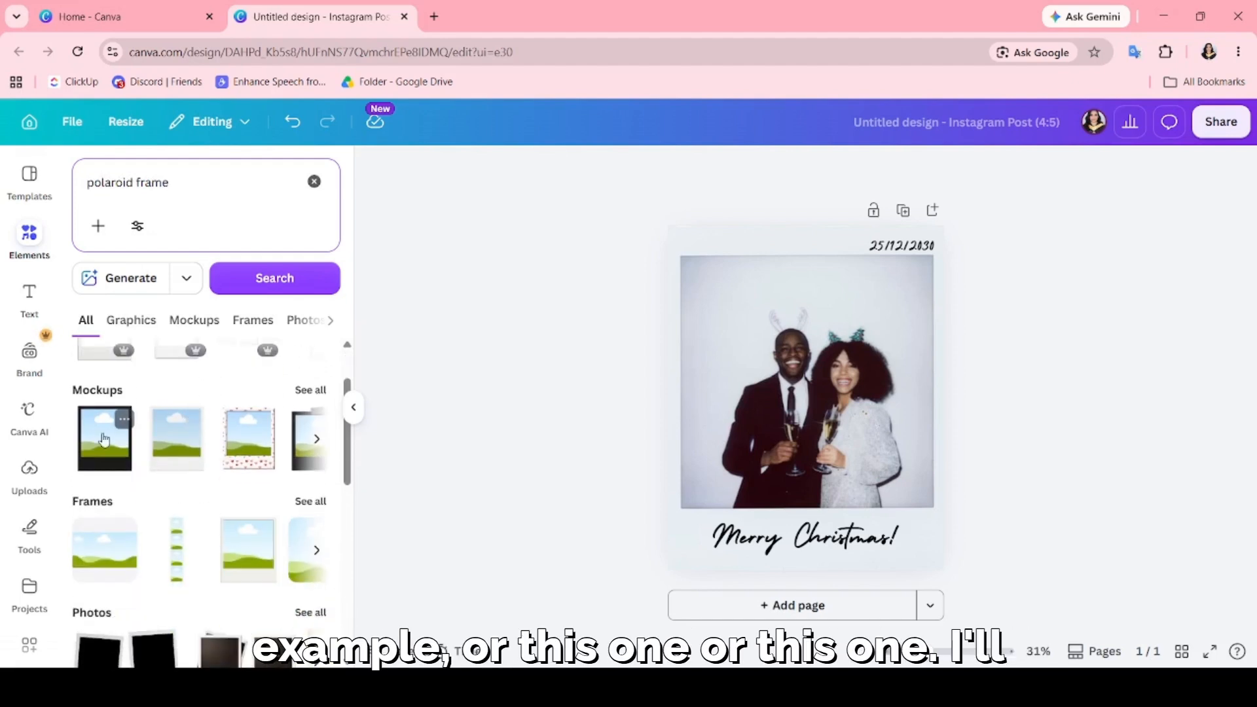
Step: Delete the template's photo, backdrop, date and "Merry Christmas!" text, and add the plain white polaroid mockup to the page
click(775, 426)
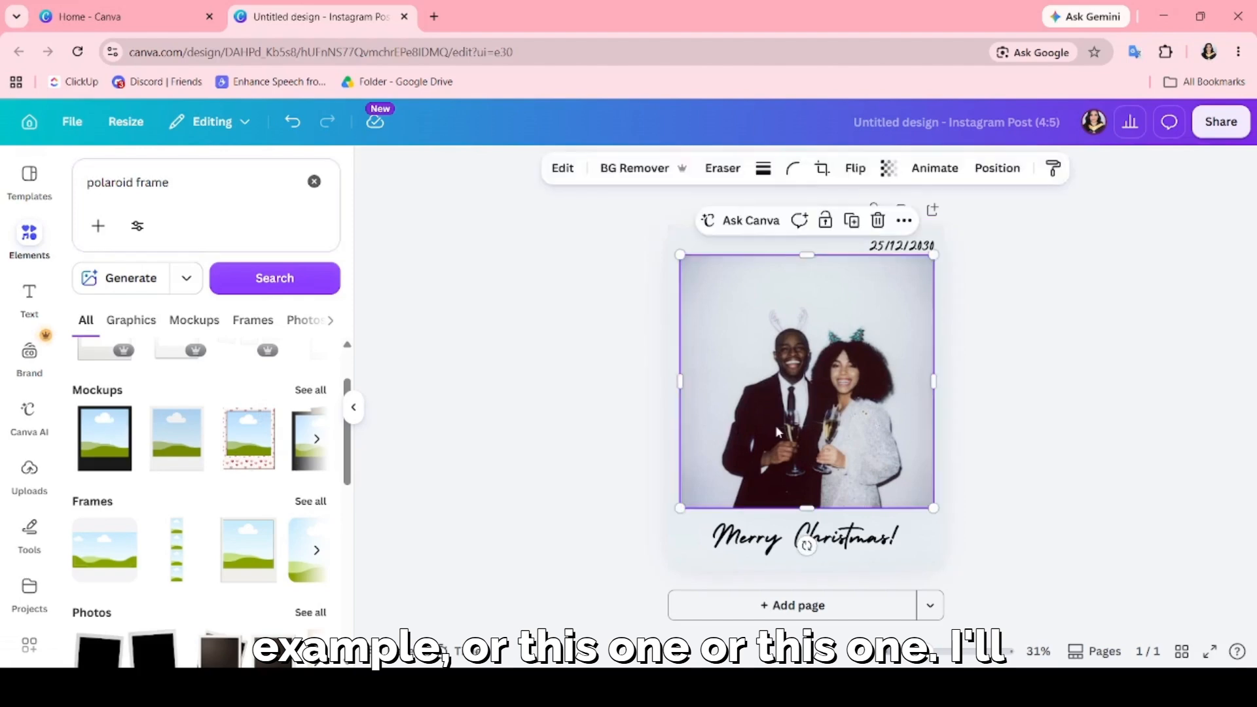
click(878, 321)
key(Delete)
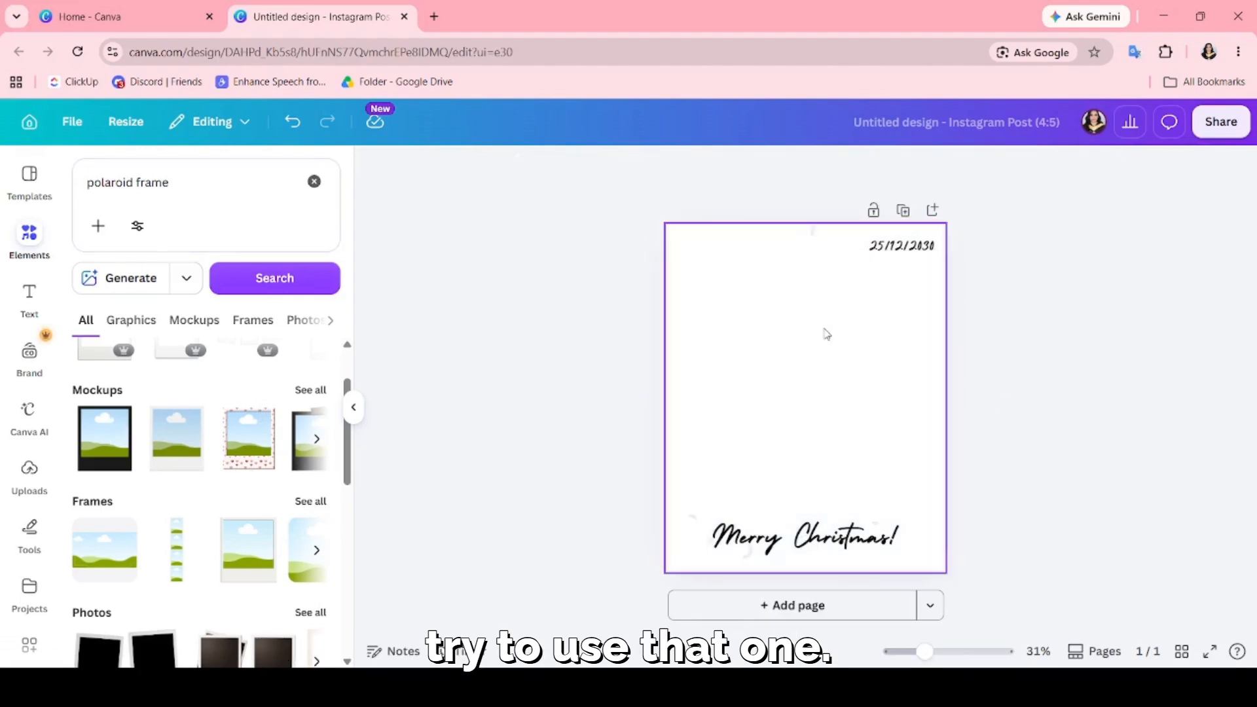
click(901, 247)
key(Delete)
click(845, 549)
key(Delete)
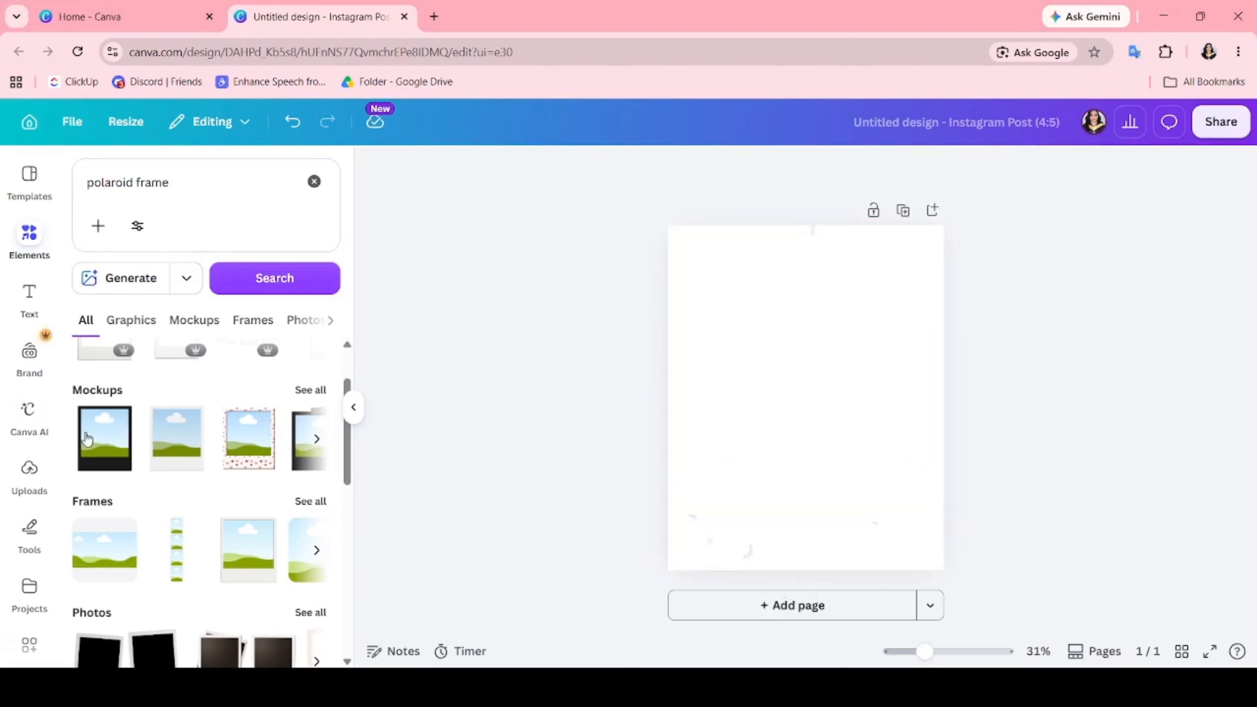
click(185, 451)
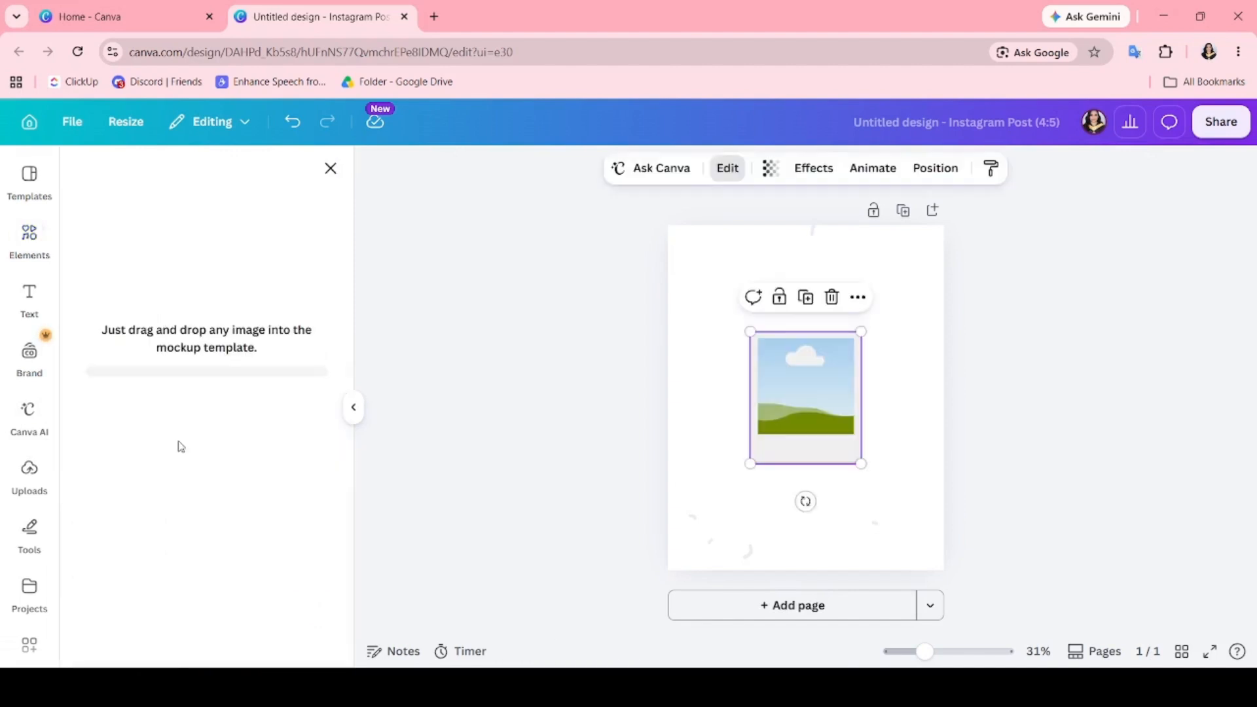
click(791, 209)
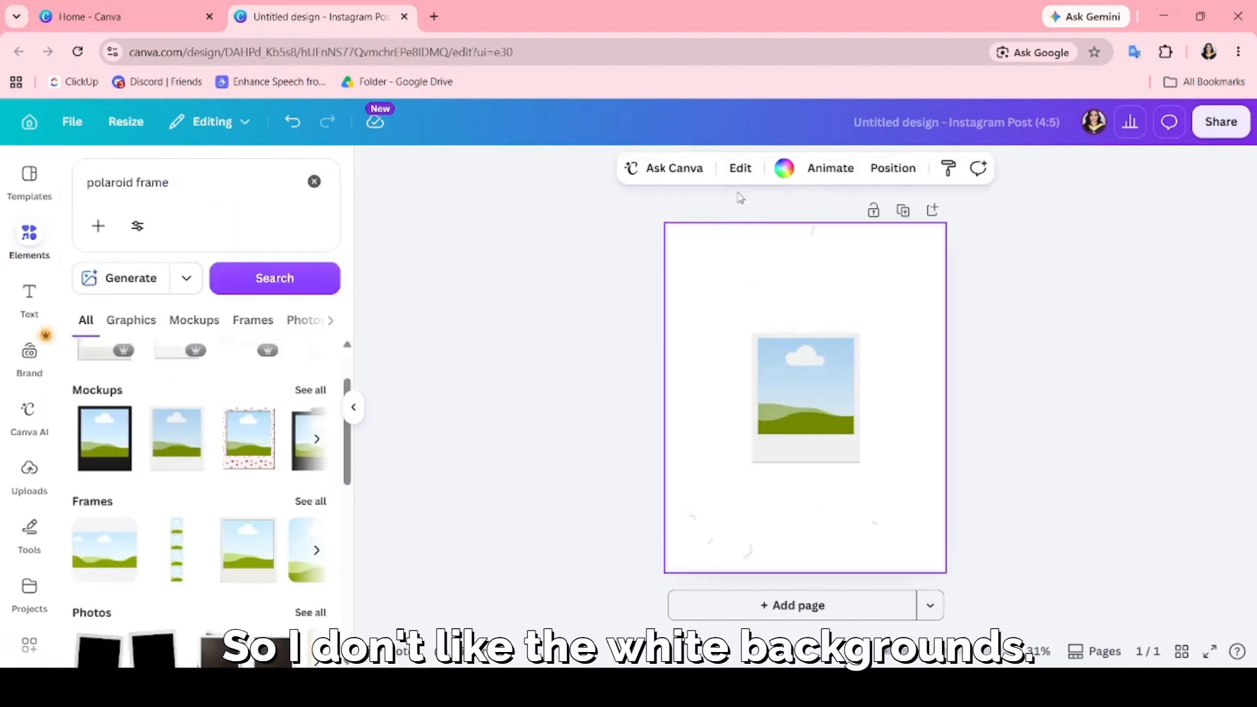
click(783, 174)
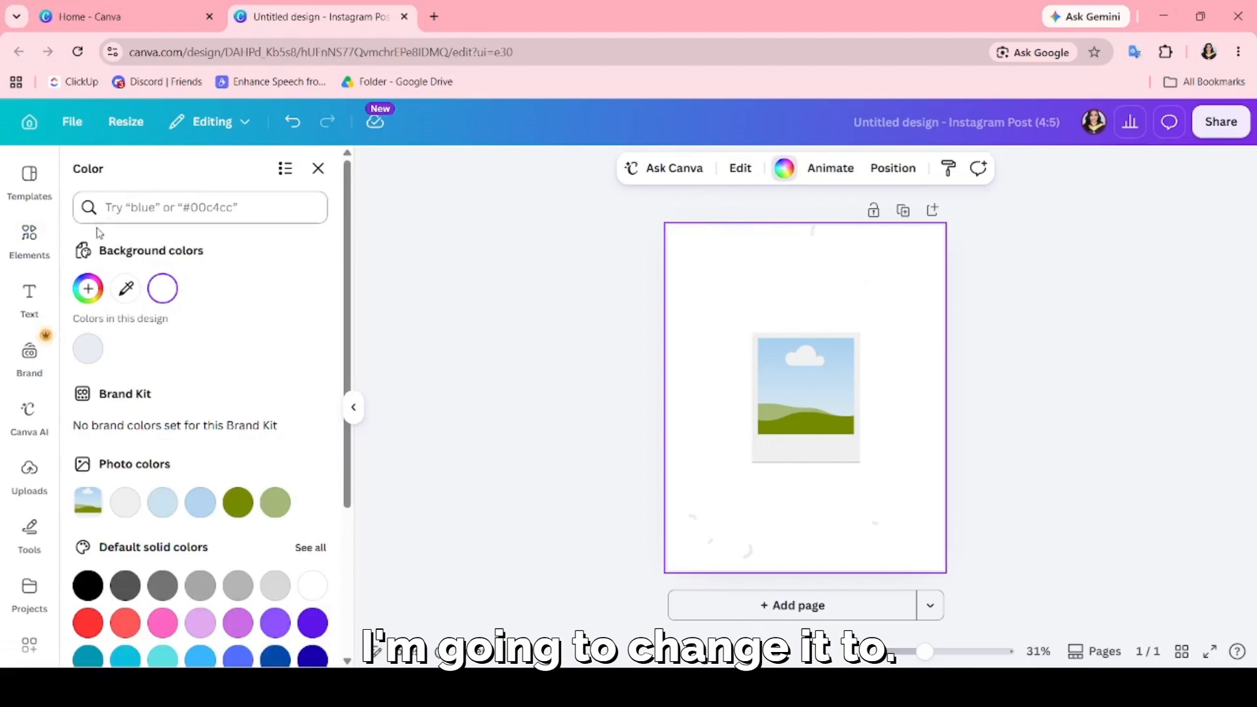
click(31, 240)
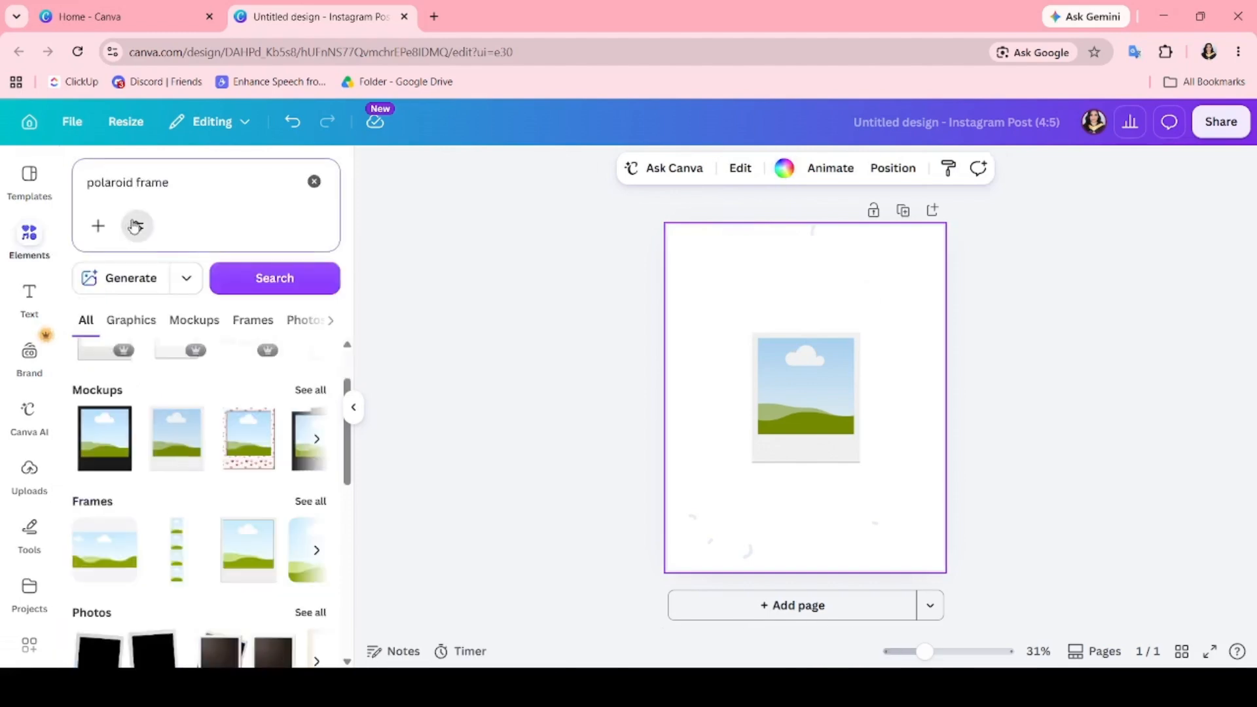
click(134, 225)
click(137, 225)
Step: Search the element photos for "brown" and add the abstract image of overlapping brown and tan shapes to the page
click(203, 190)
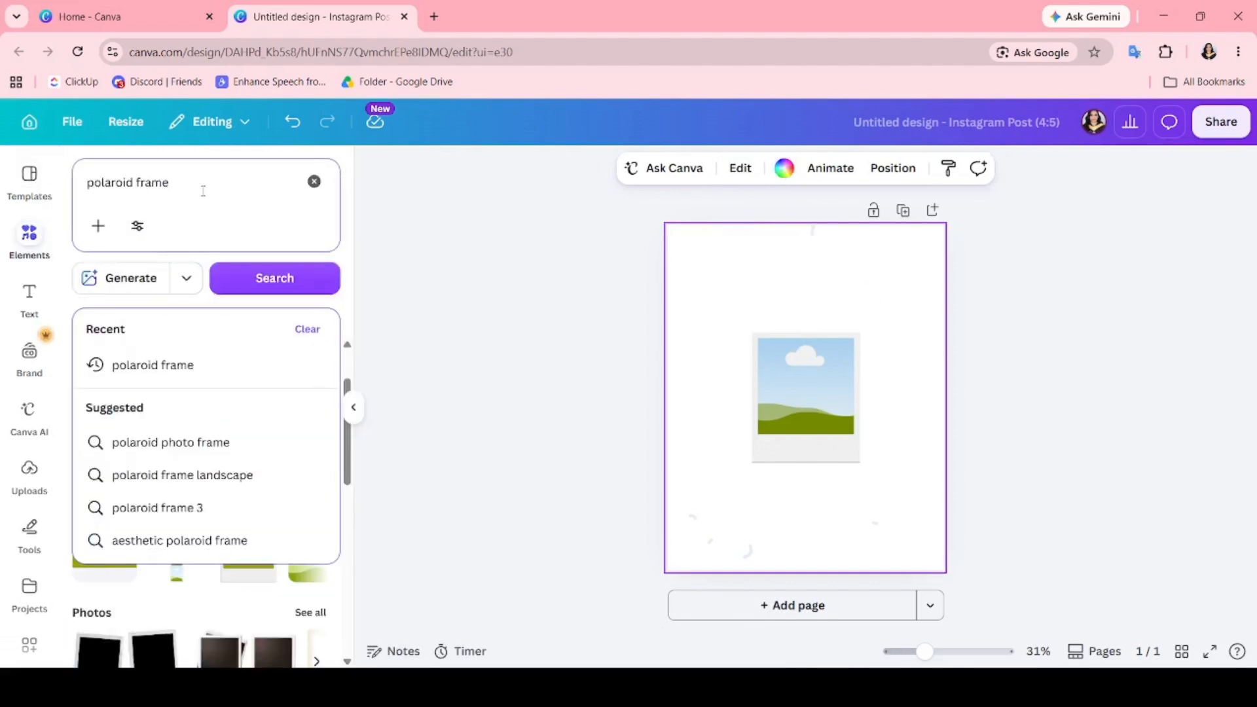
key(ctrl+a)
text(brown)
key(Return)
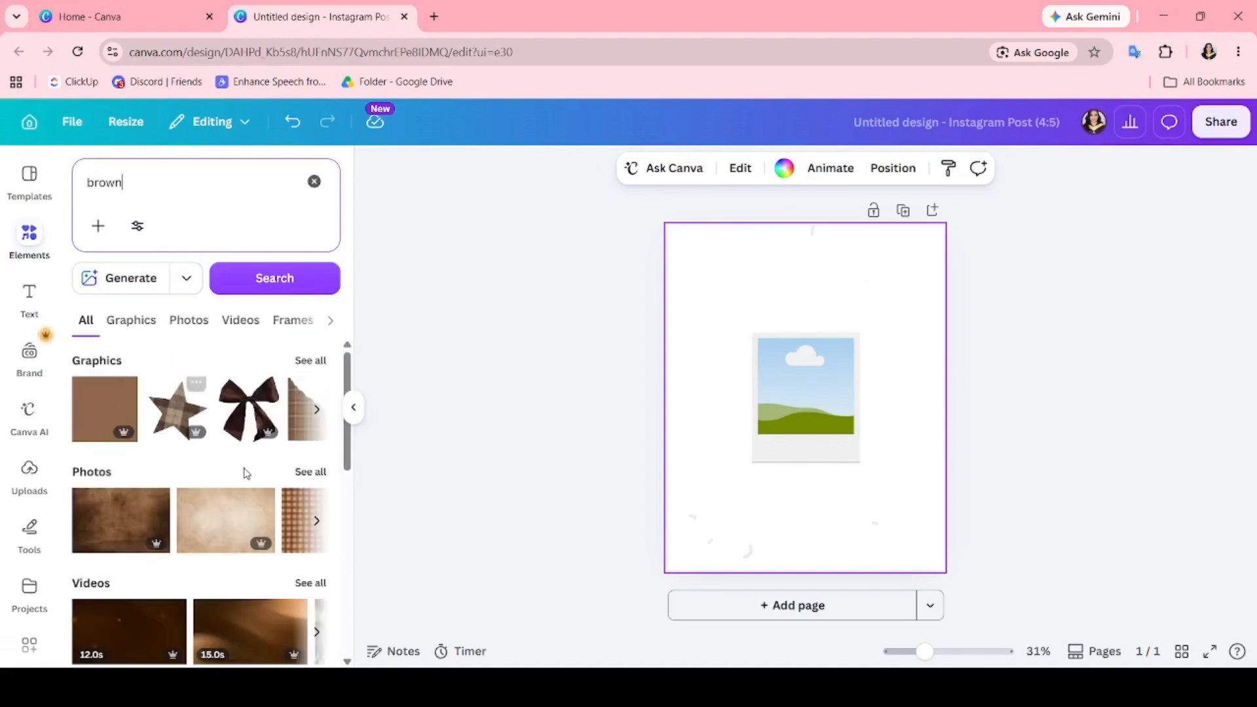
scroll(243, 472, down, 4)
scroll(253, 524, down, 4)
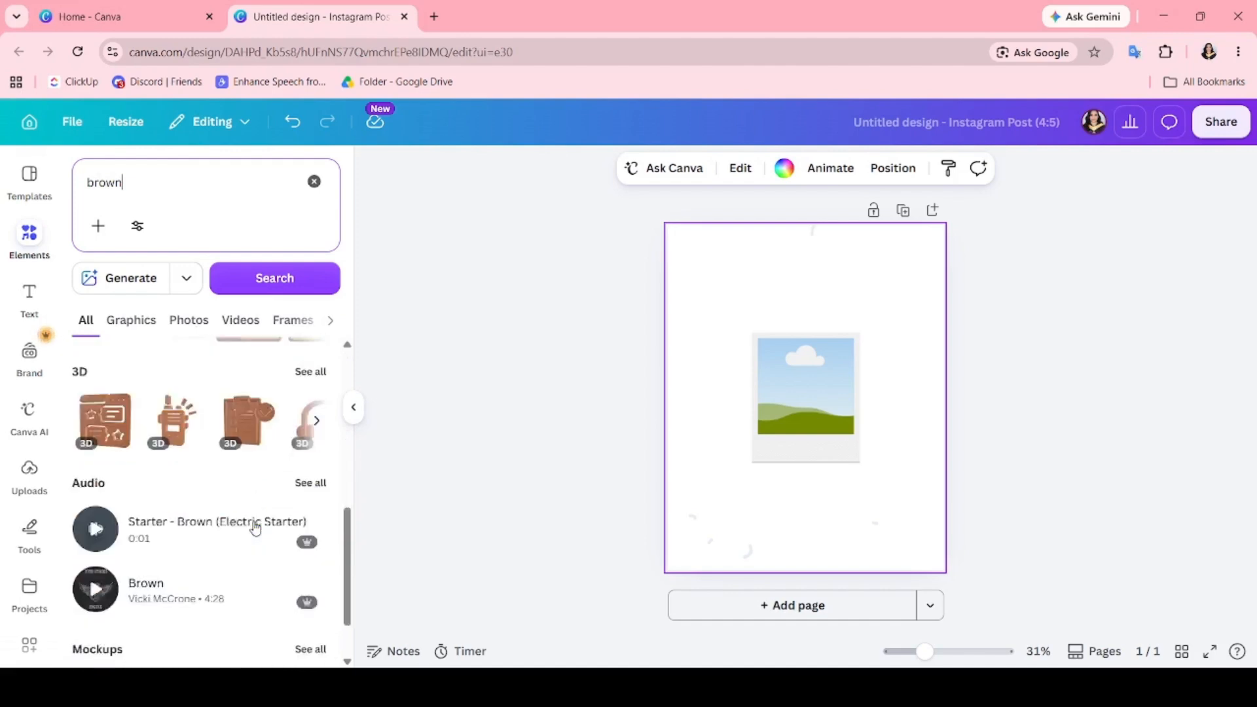
scroll(252, 540, up, 8)
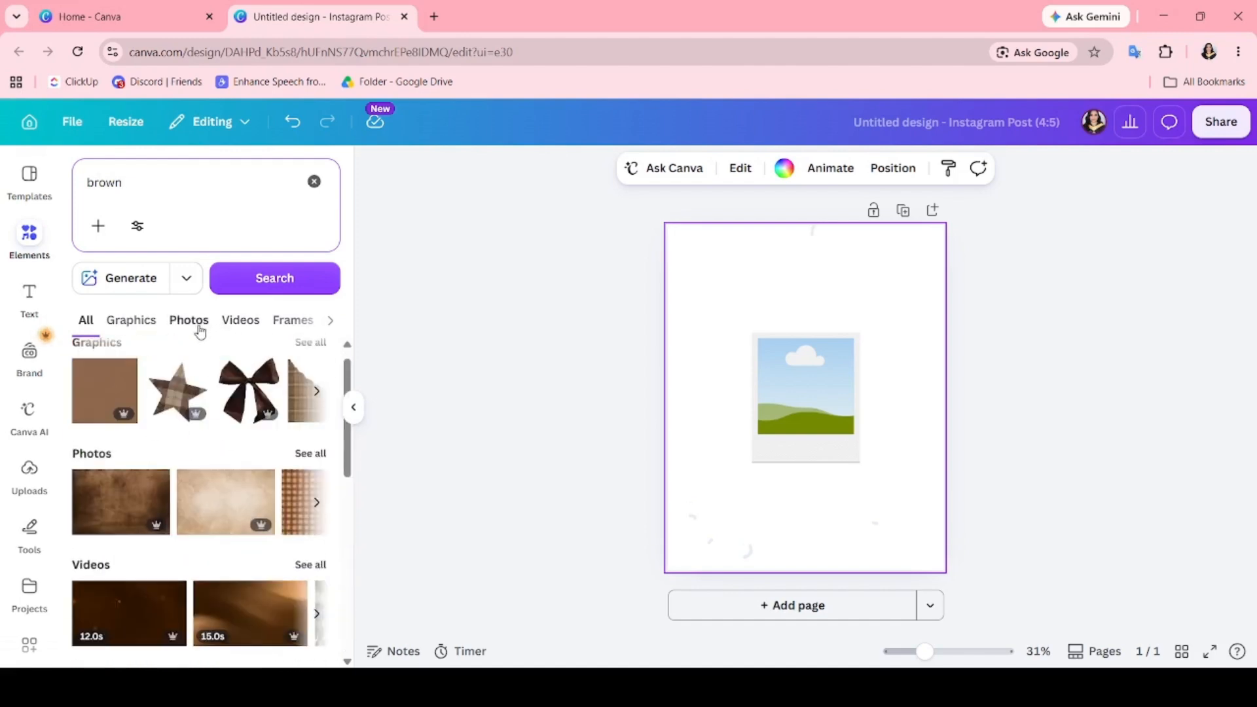
click(196, 325)
scroll(258, 540, down, 4)
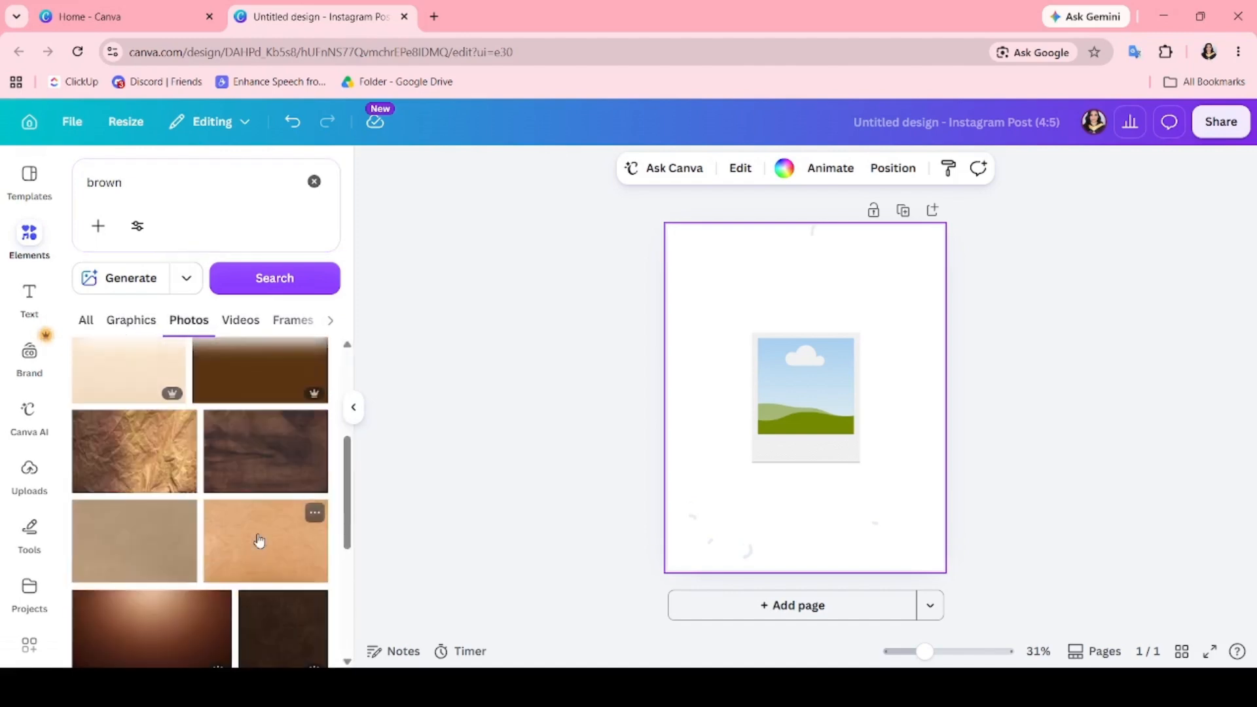
scroll(260, 540, down, 4)
click(248, 503)
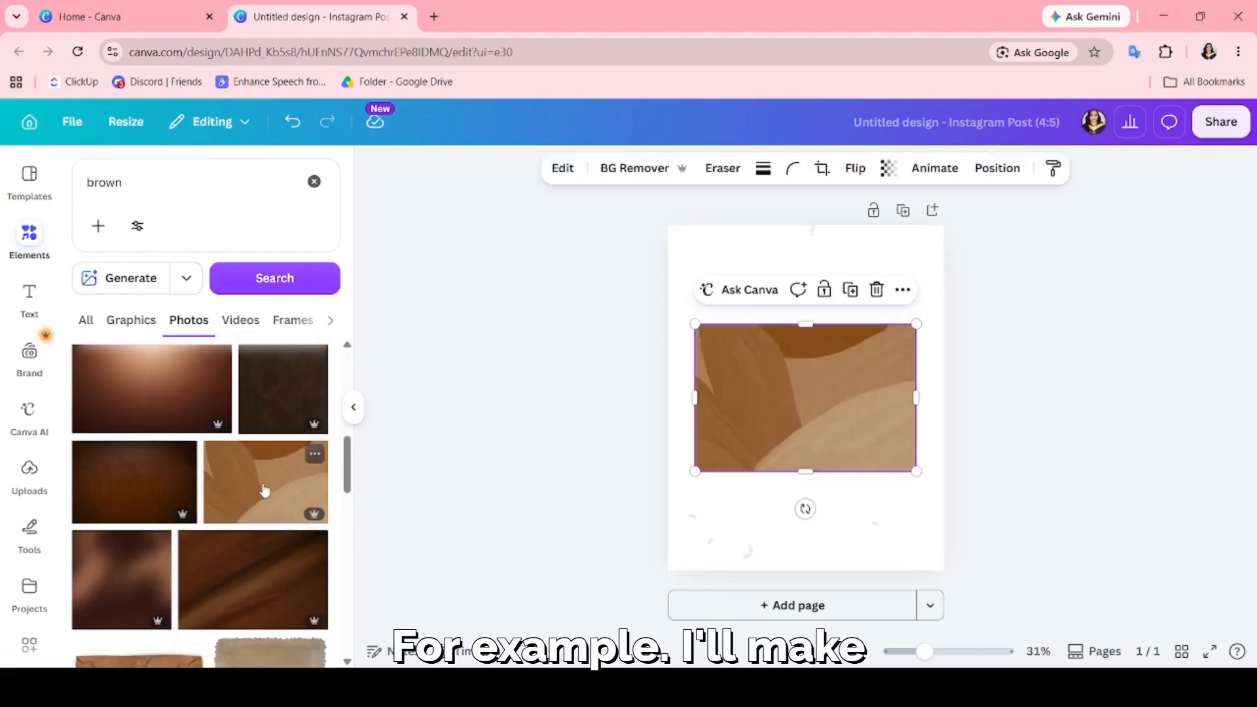
Step: Align the brown photo to the page's upper-left corner, enlarge it to cover the whole page, and send it to the back
drag(760, 396, 735, 292)
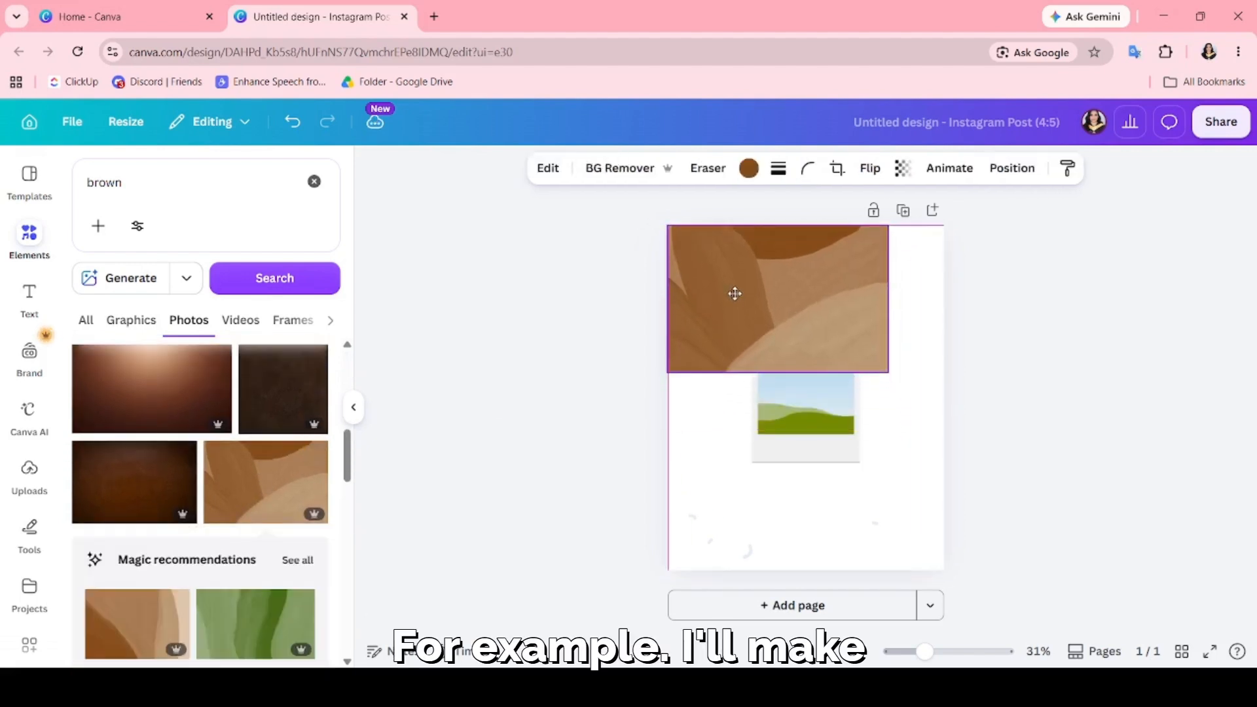
drag(887, 373, 935, 419)
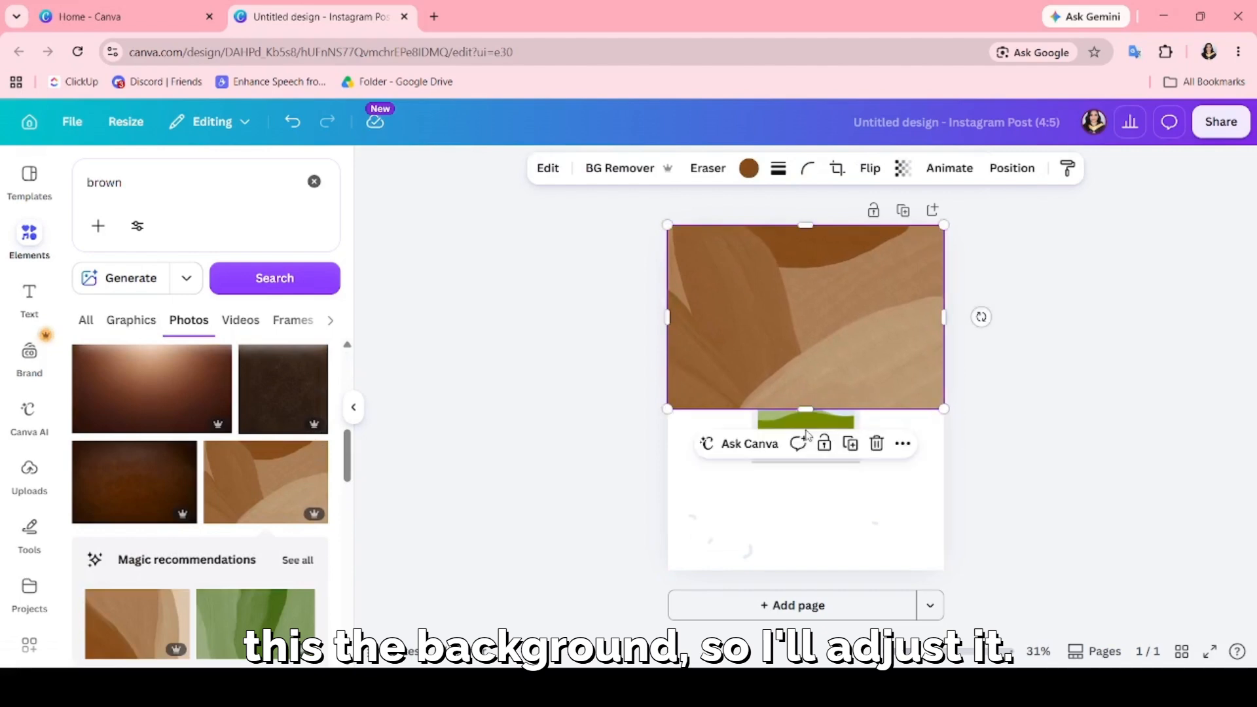
drag(804, 407, 807, 577)
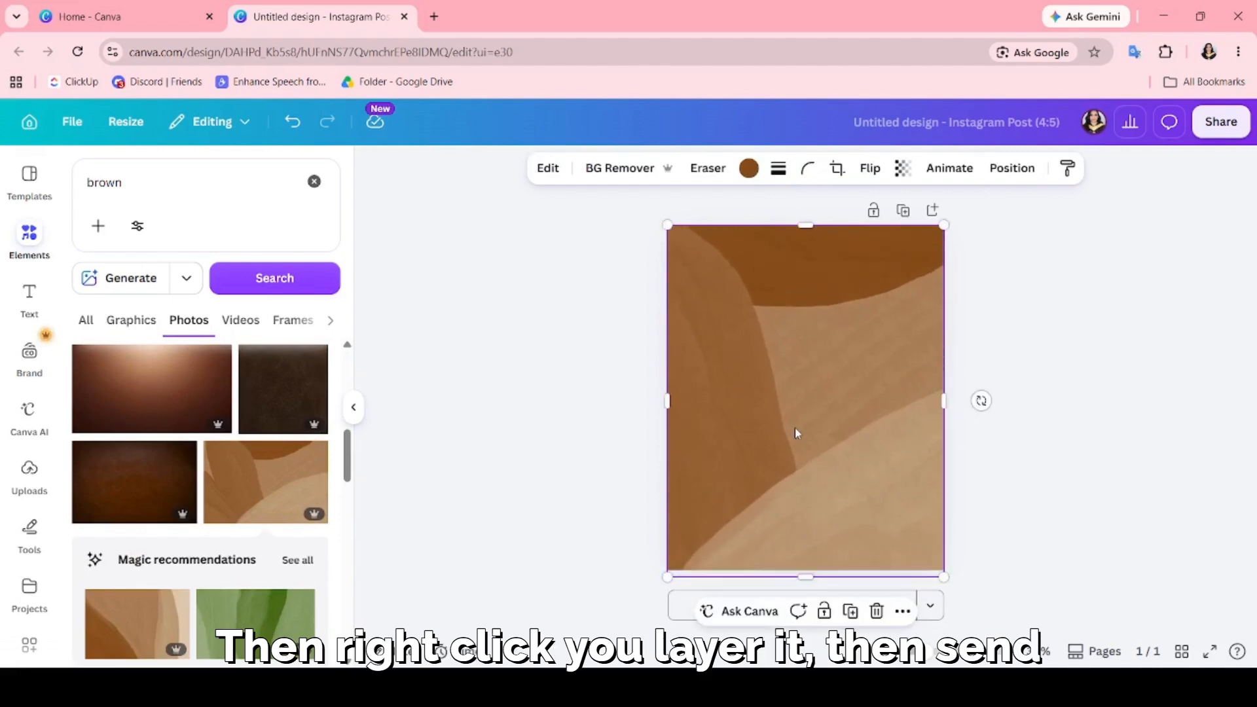
right_click(796, 431)
mouse_move(873, 336)
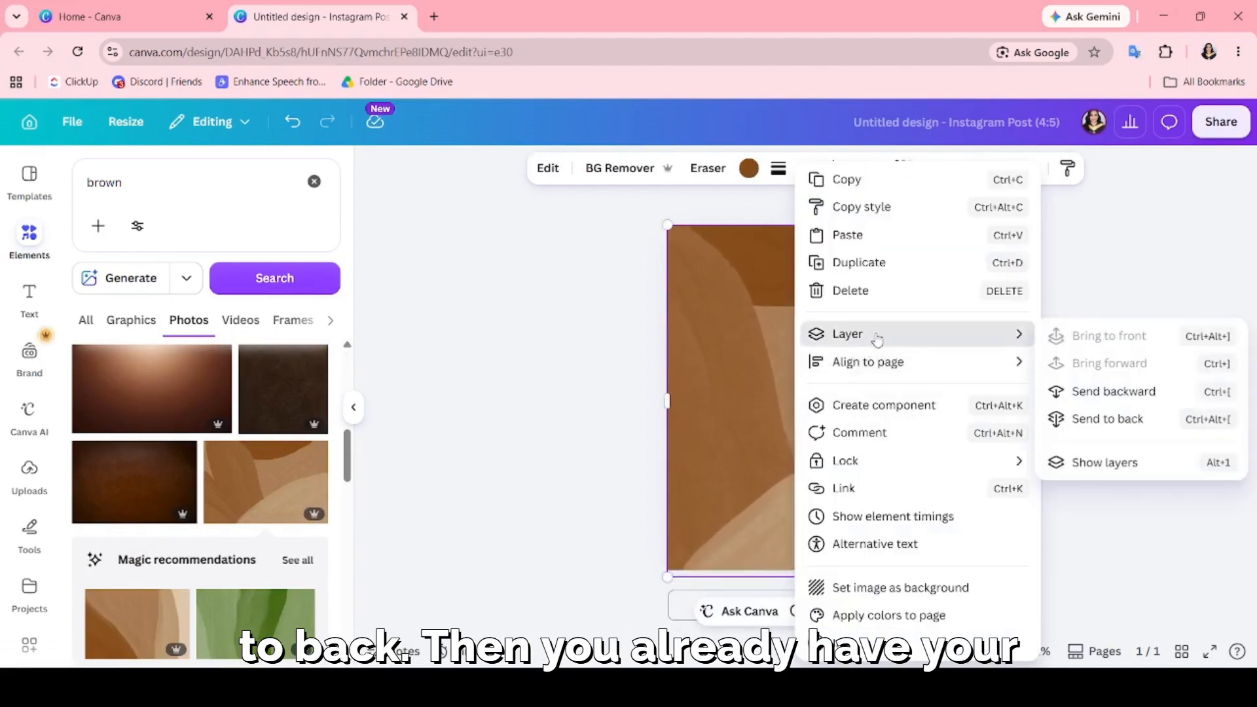
click(1129, 429)
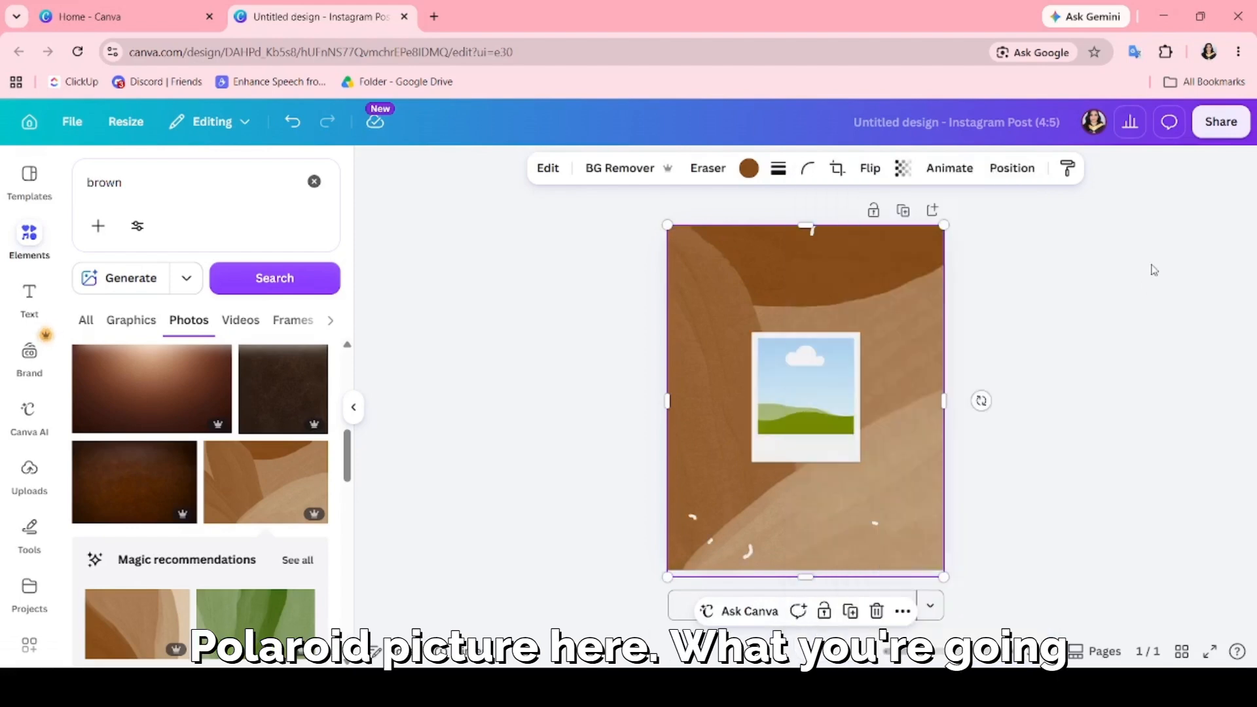
Step: Enlarge the polaroid mockup from opposite corners so it fills most of the page, leaving a brown border around it
click(780, 366)
drag(752, 332, 698, 268)
drag(877, 487, 931, 550)
click(1121, 498)
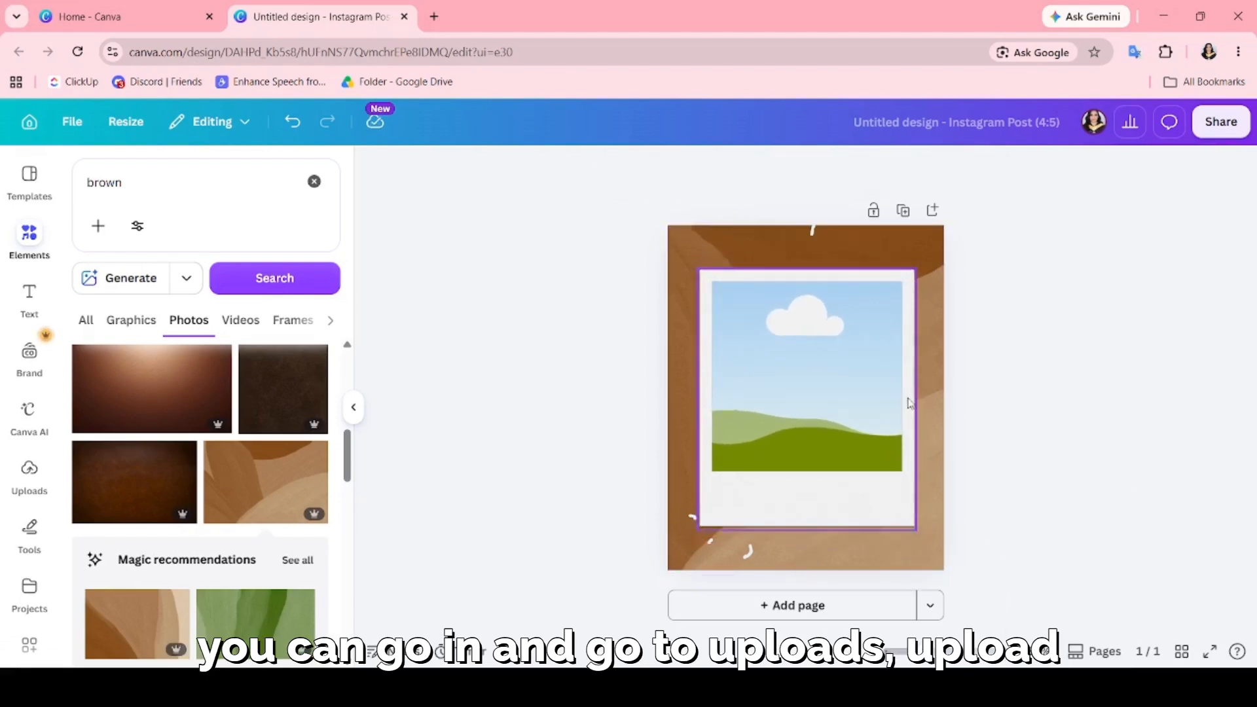
Step: Place the uploaded portrait of the dark-haired woman into the polaroid mockup's picture area
click(30, 472)
click(188, 229)
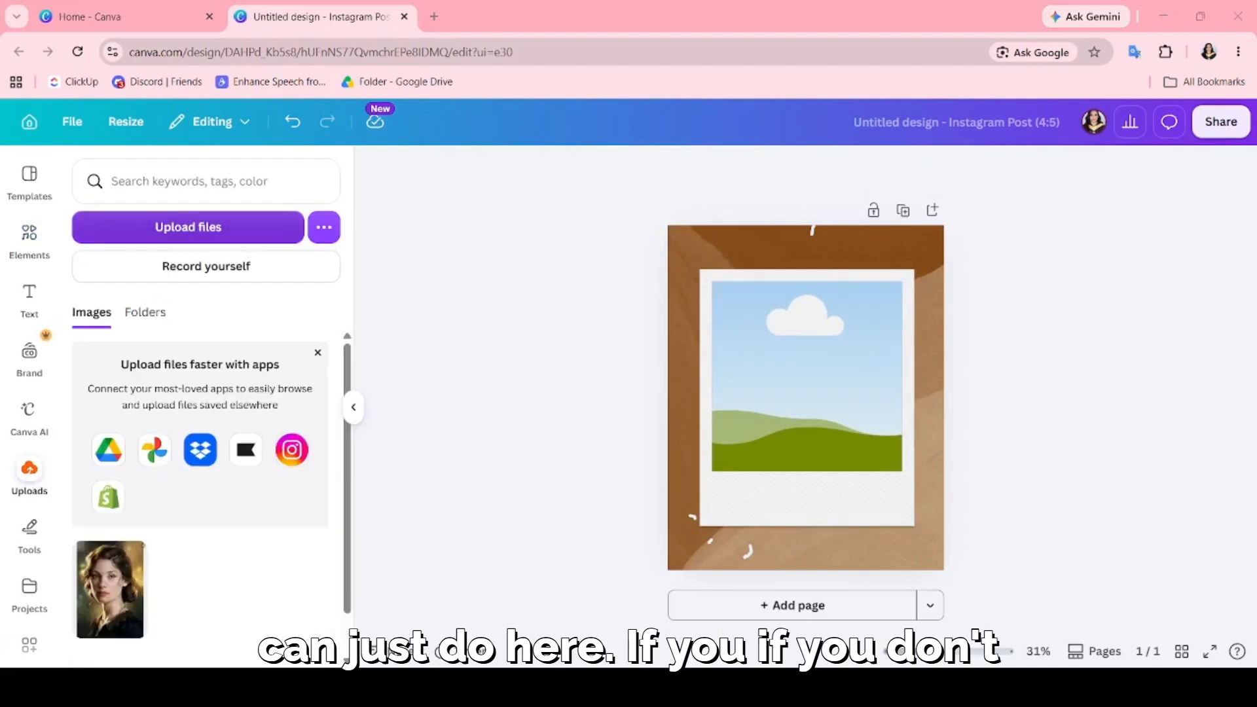
mouse_move(134, 602)
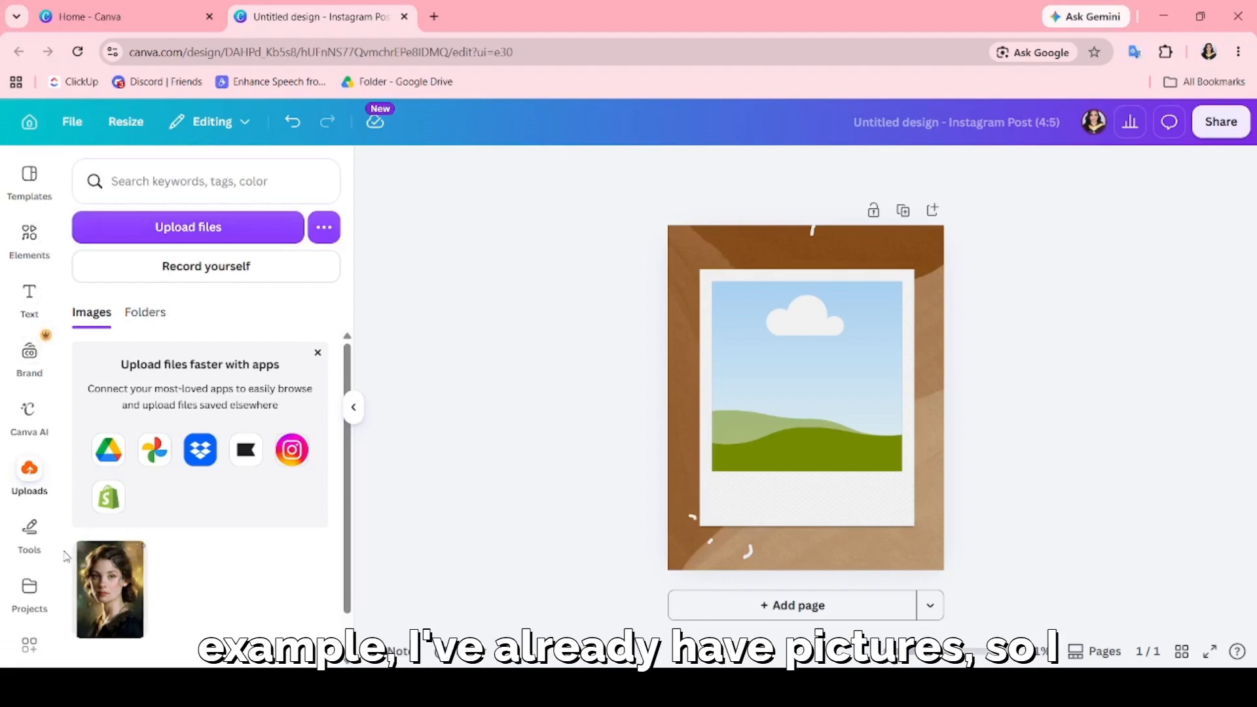
drag(102, 591, 809, 386)
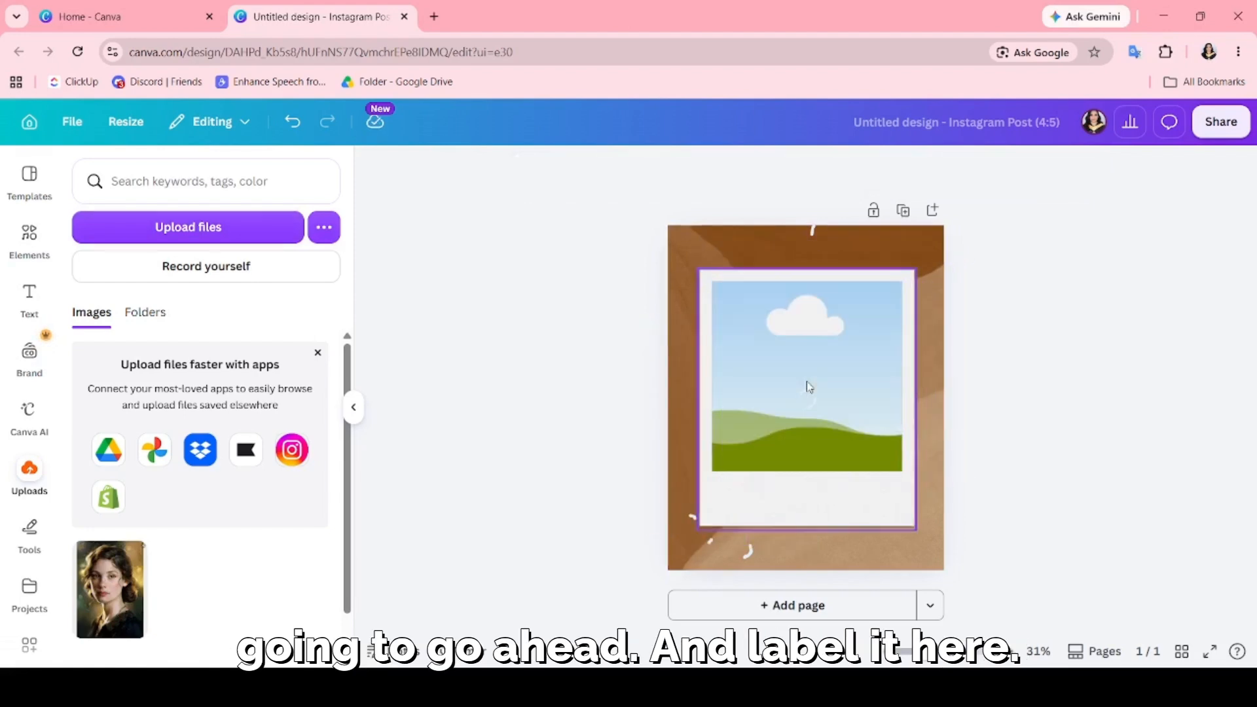
click(861, 473)
click(1144, 472)
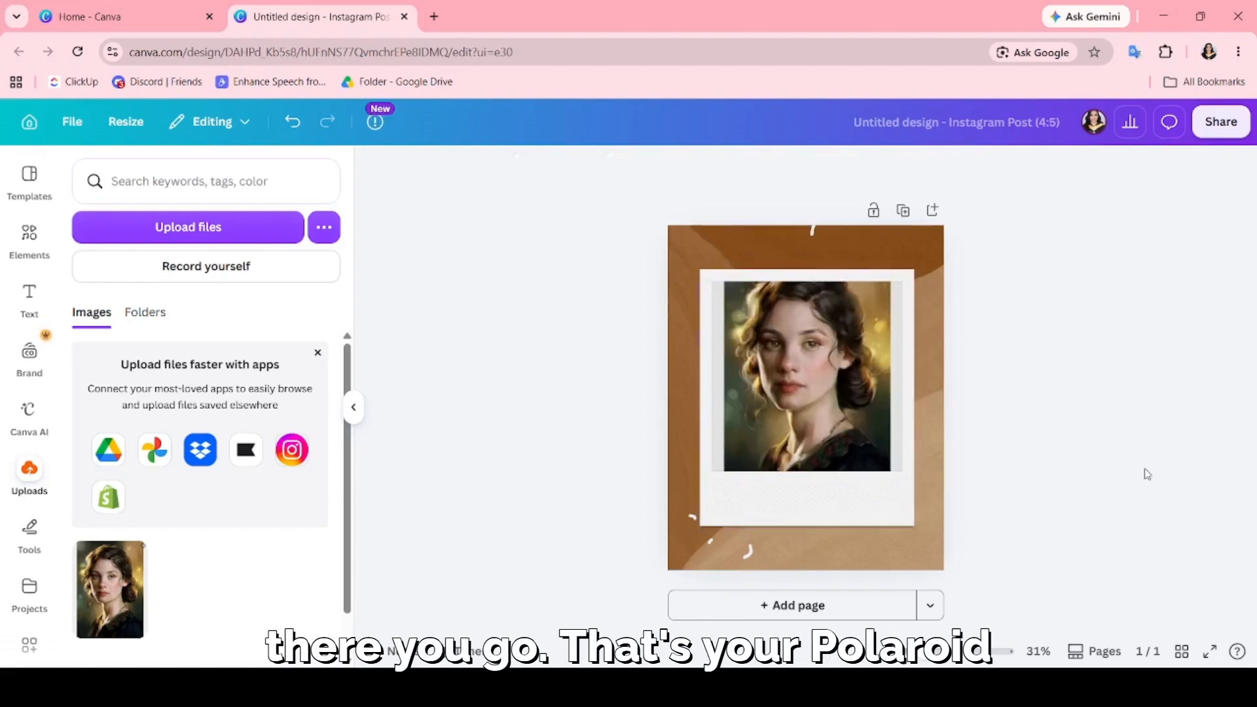
Step: Enlarge the filled polaroid slightly toward the page's upper-right corner
click(901, 327)
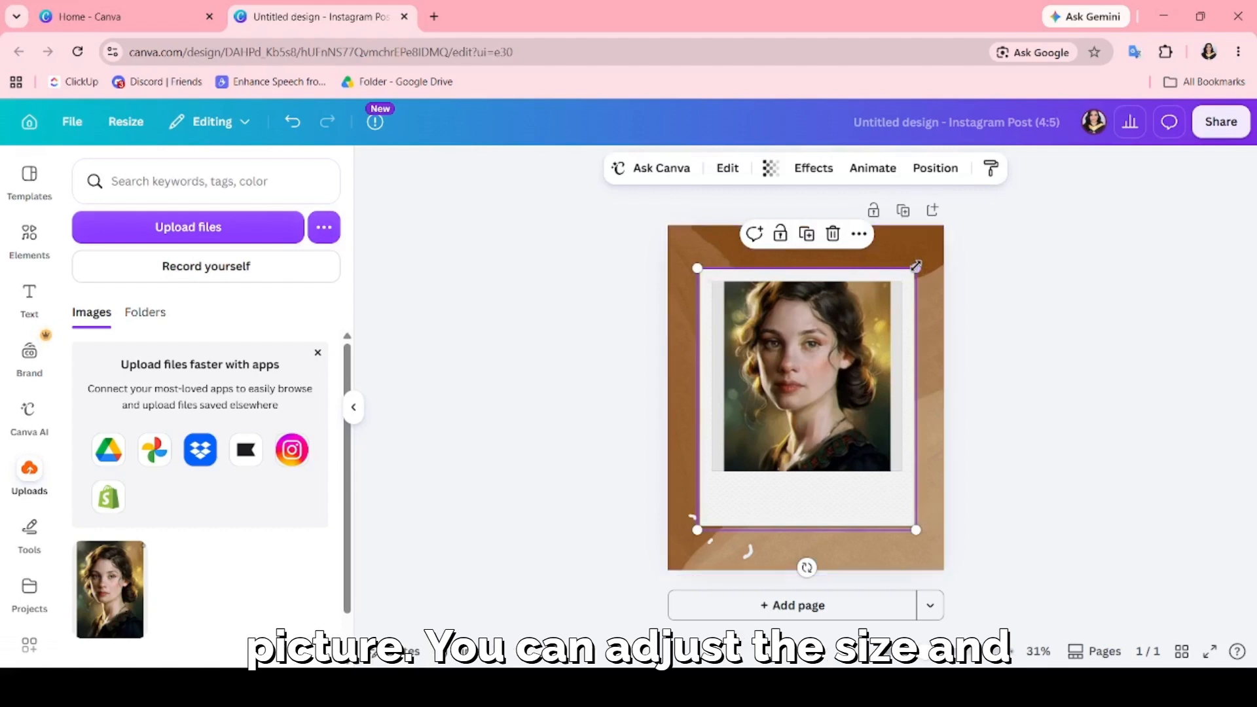
drag(916, 269, 923, 261)
click(1216, 417)
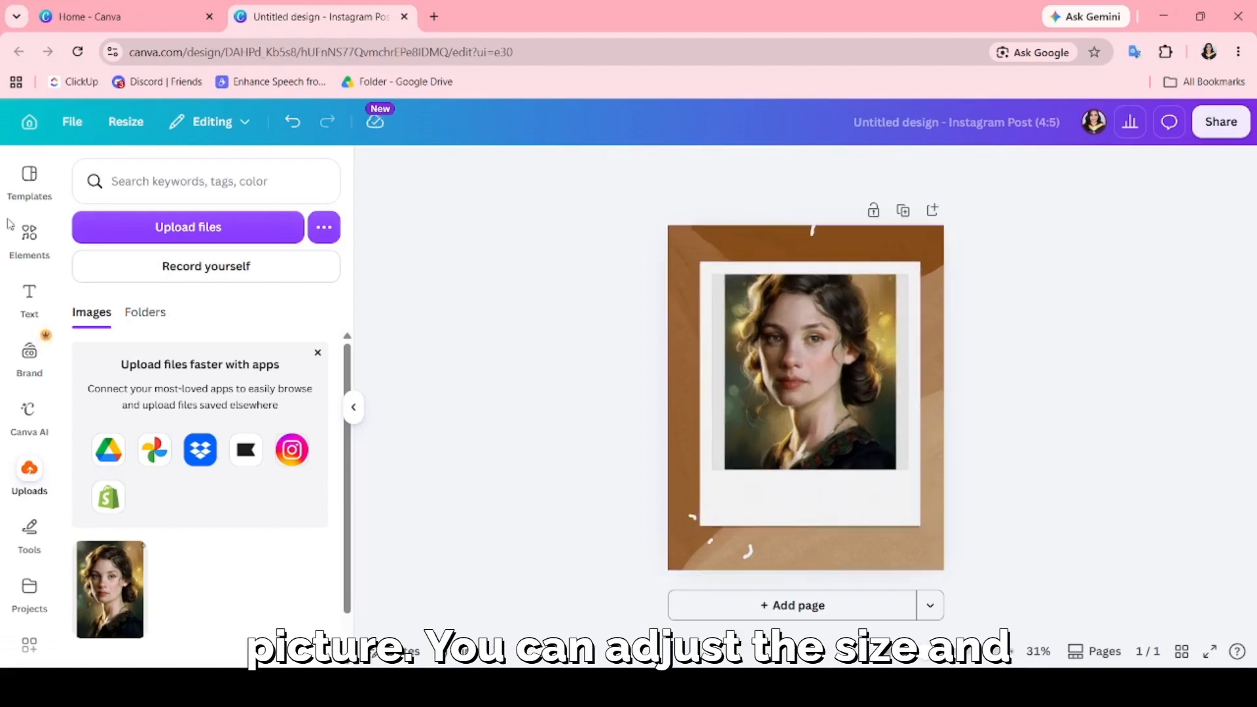
Step: Add a subheading reading "My Portrait" and move it onto the brown area below the polaroid
click(30, 292)
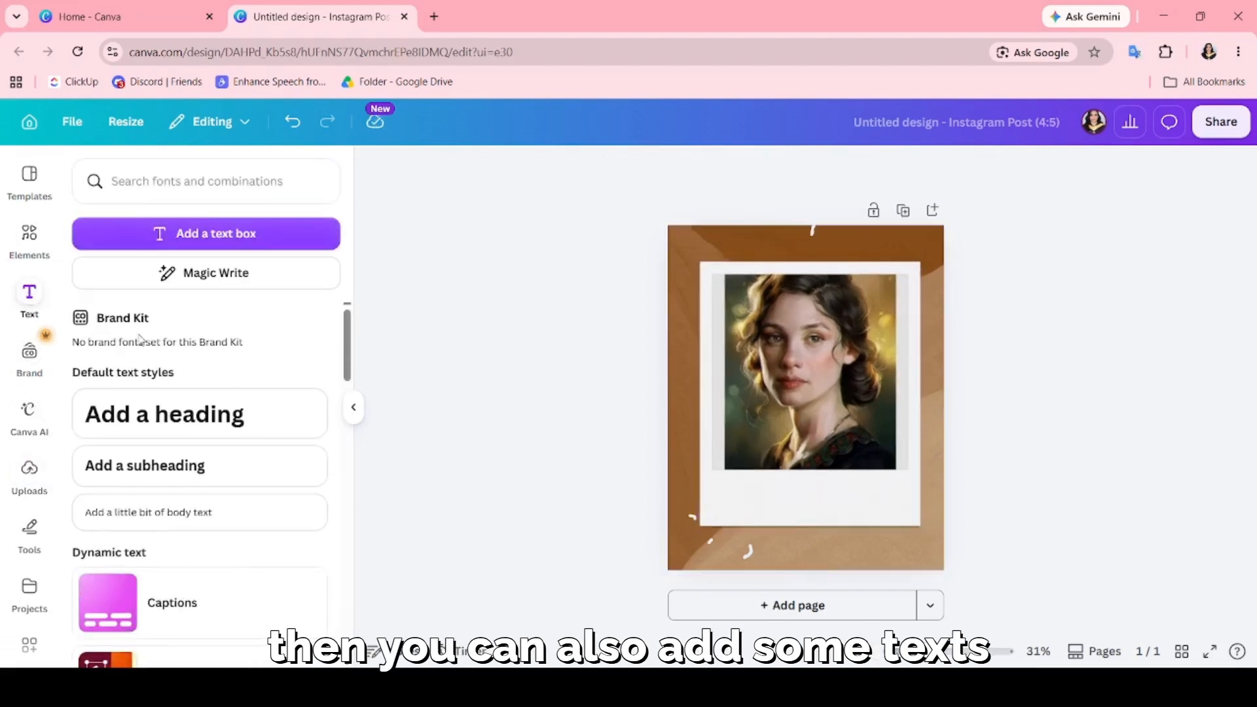
click(174, 463)
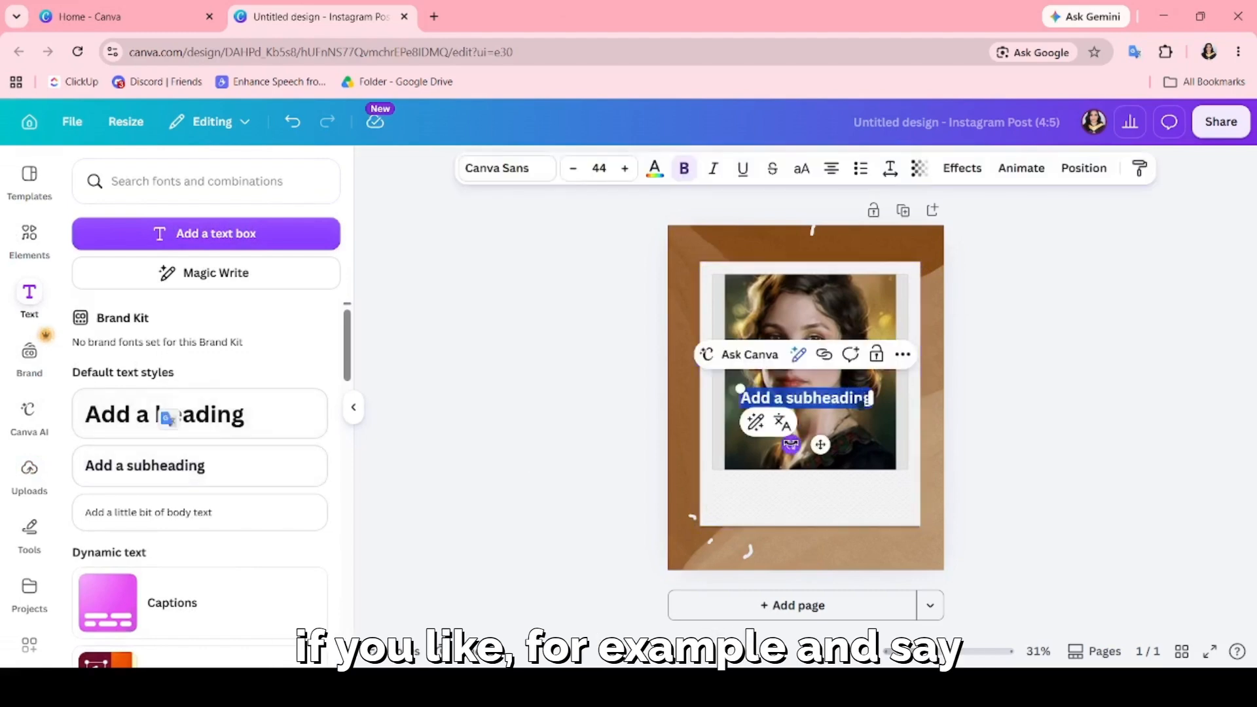
text(My)
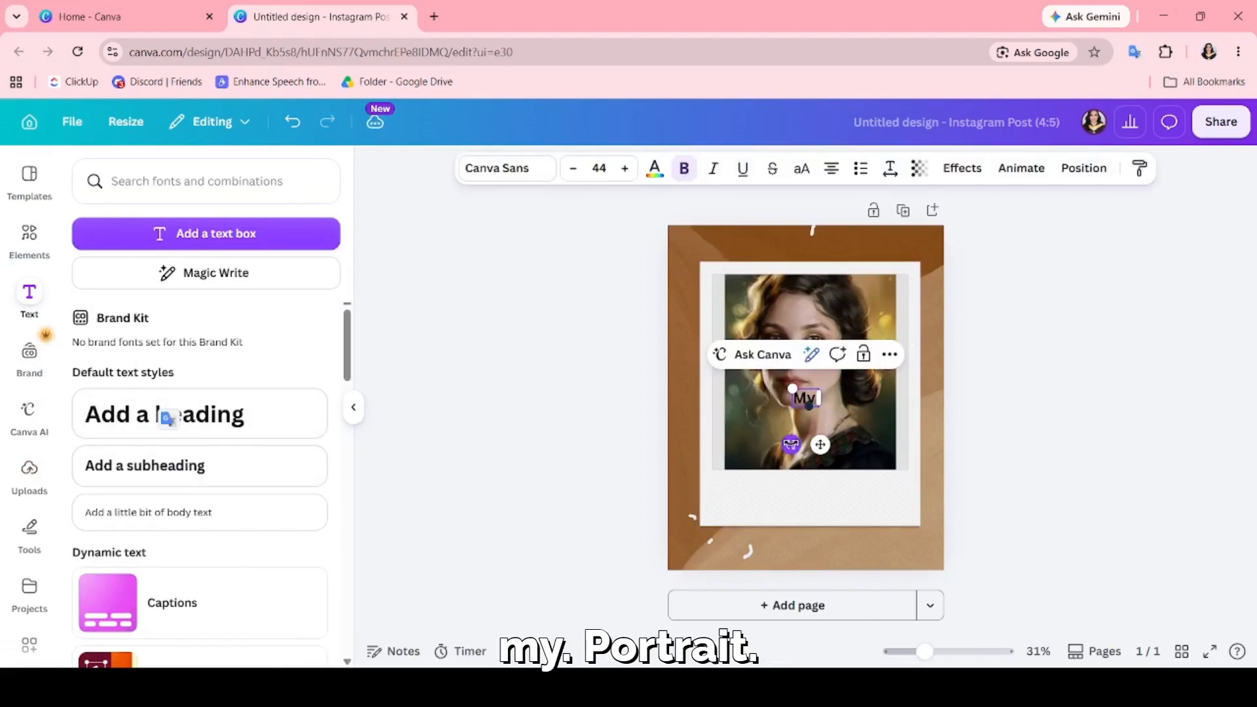
text( Portrai)
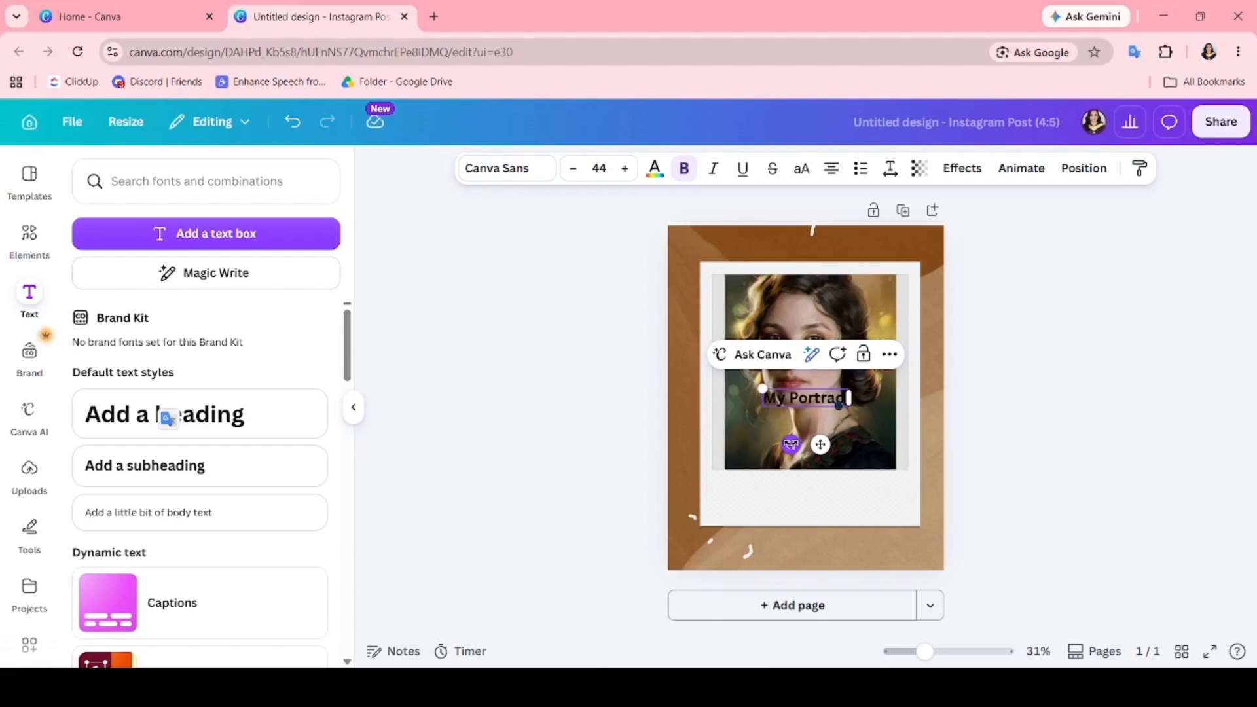
key(BackSpace)
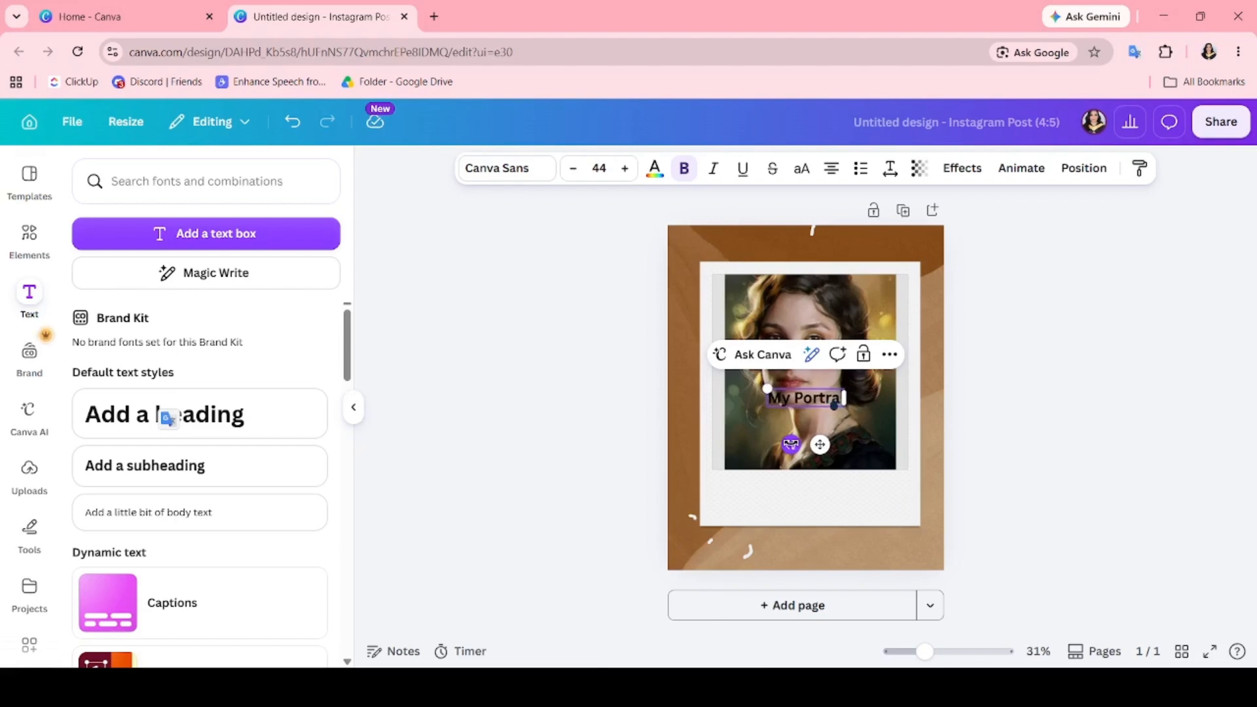
key(ctrl+a)
click(939, 481)
drag(831, 406, 822, 559)
Step: Set the "My Portrait" caption's font to Six Hands Marker and center it just beneath the polaroid
click(518, 172)
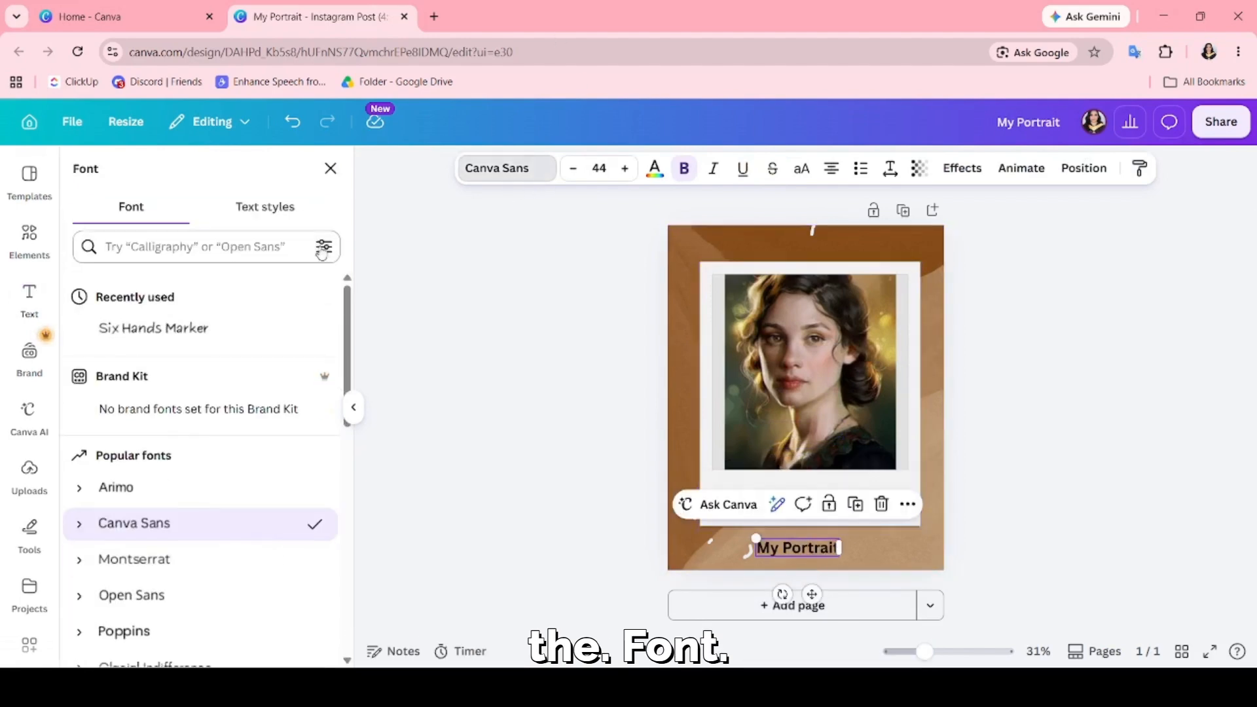
scroll(174, 439, down, 5)
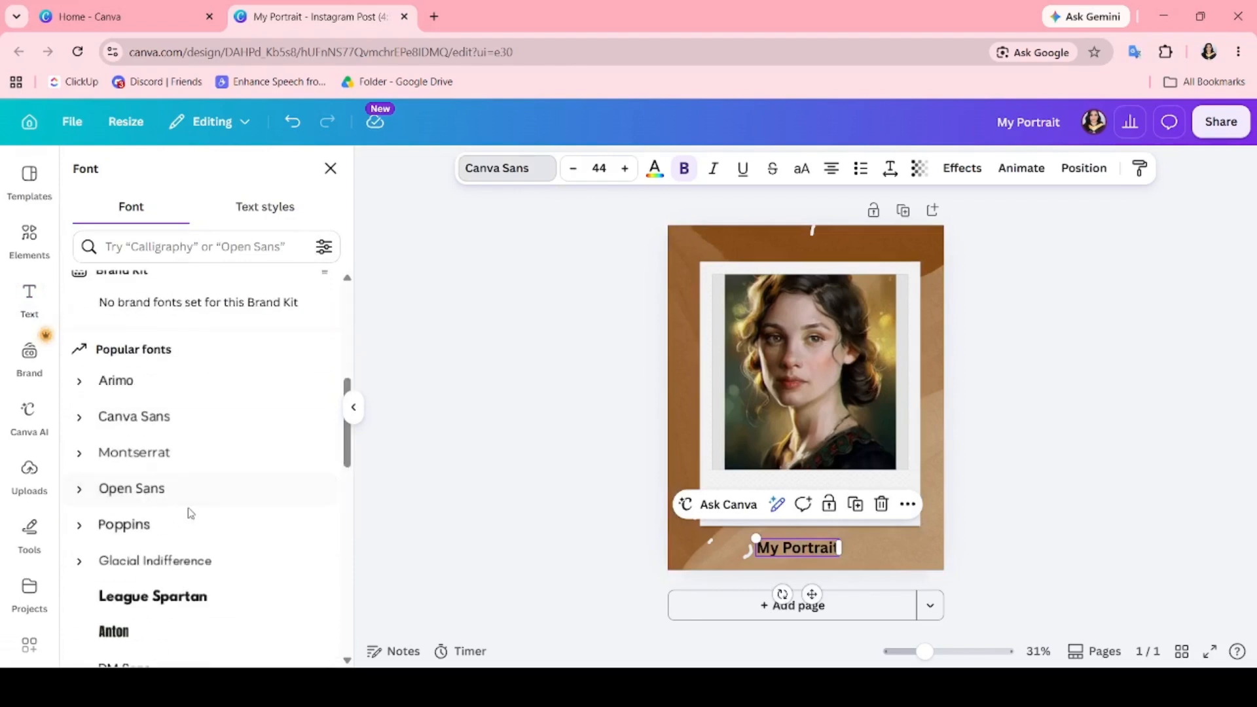
scroll(177, 409, up, 3)
click(203, 386)
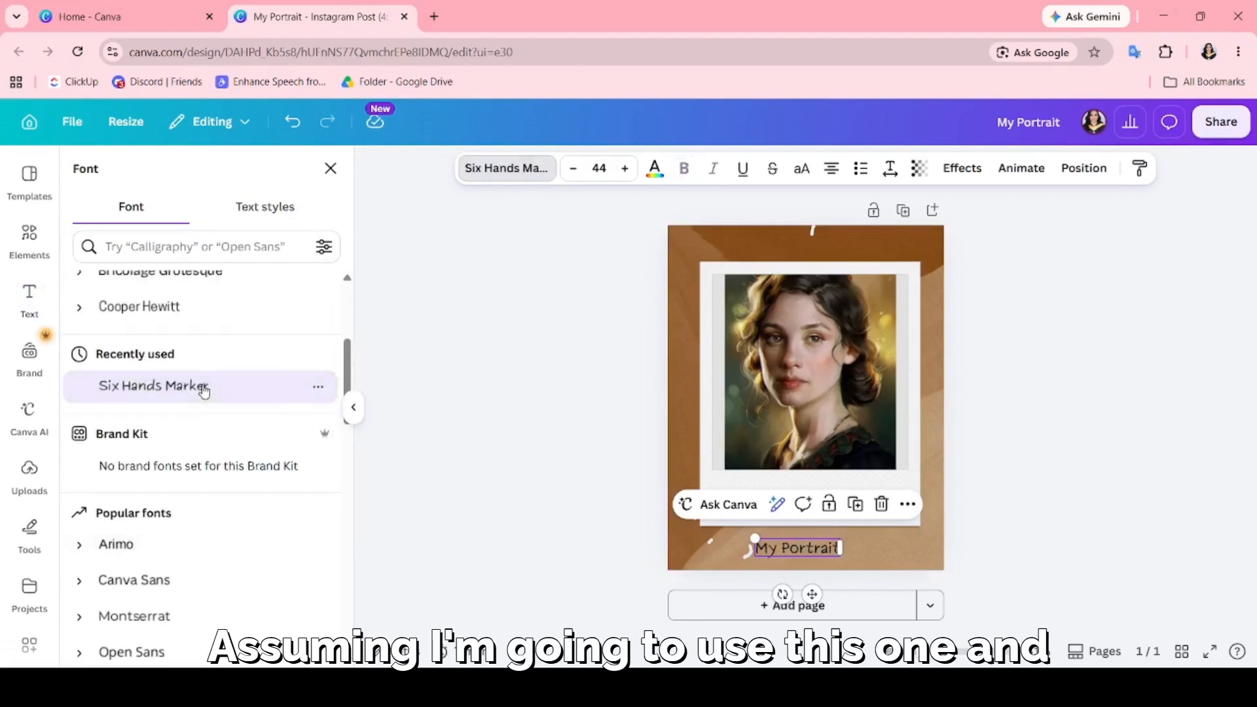
key(Escape)
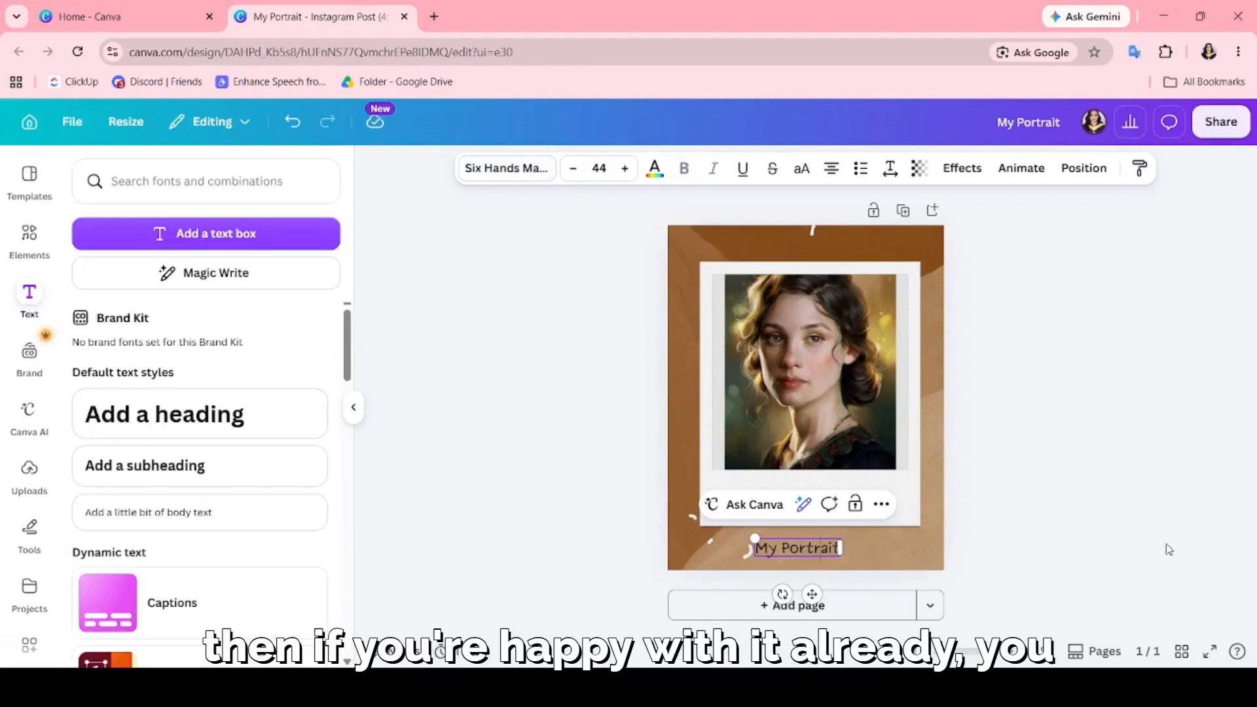
click(1165, 547)
drag(797, 547, 805, 544)
click(1144, 448)
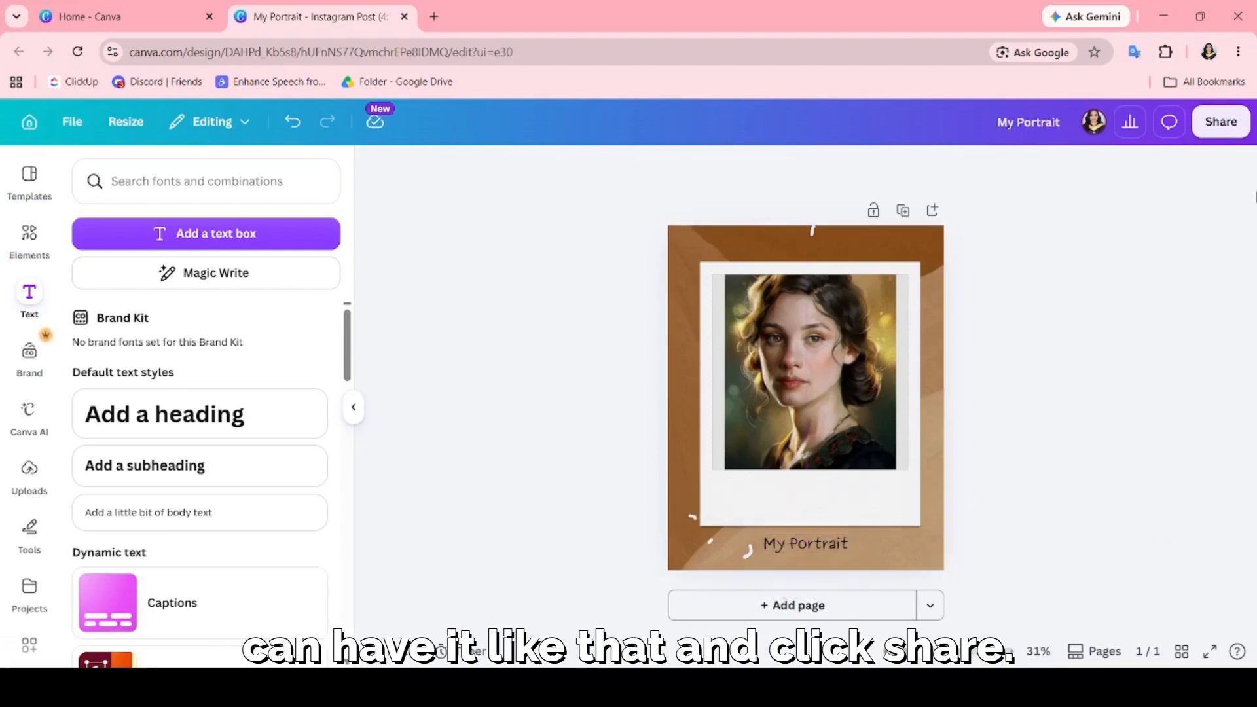
Step: Review the download options for sharing the finished design, then close them
click(1216, 136)
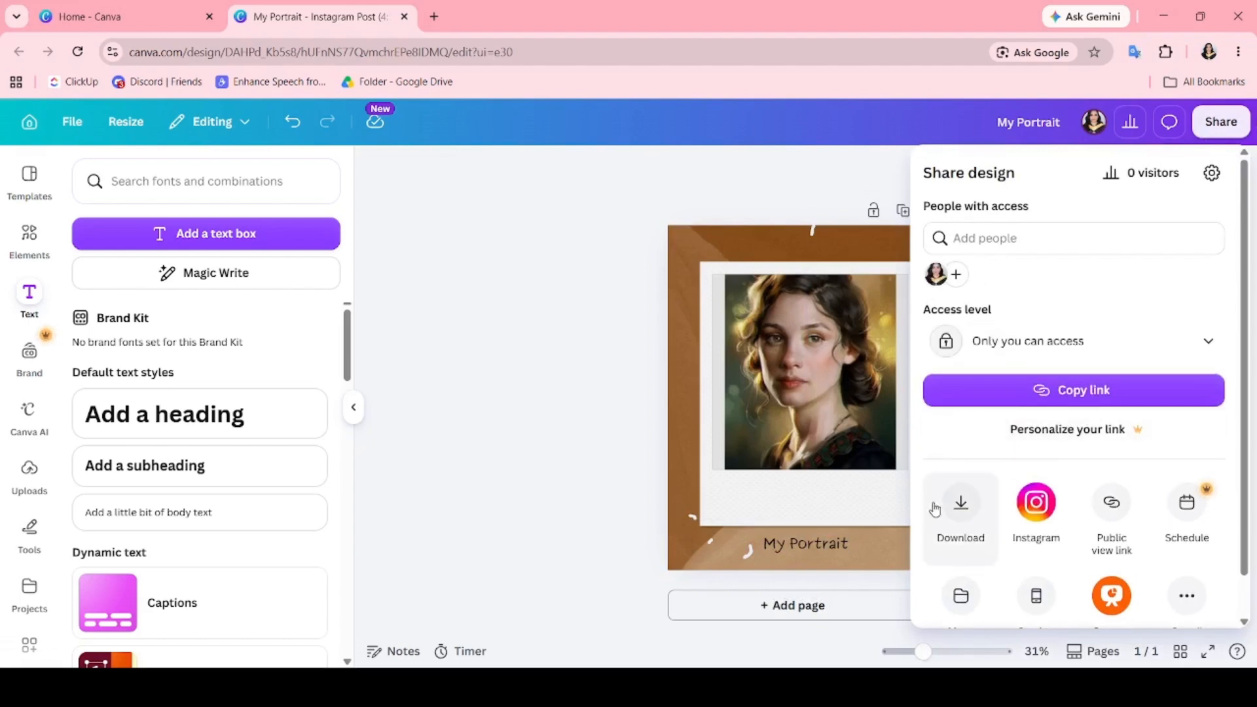
click(954, 512)
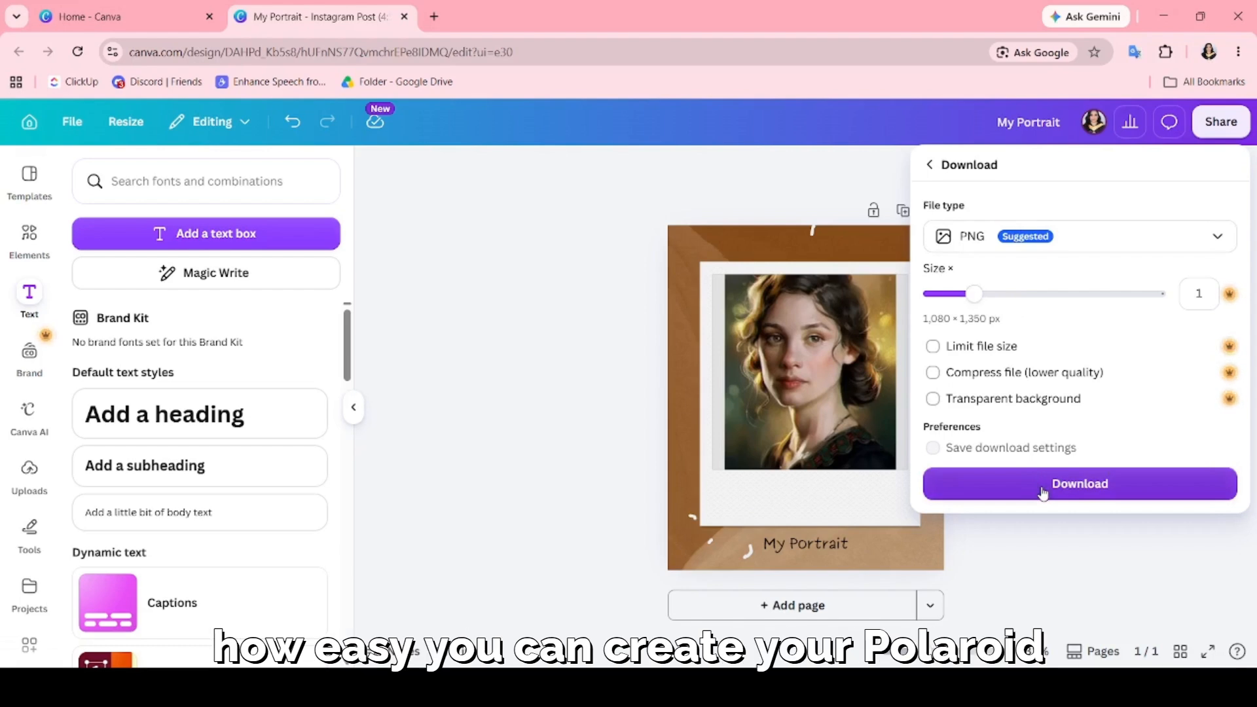
click(1022, 597)
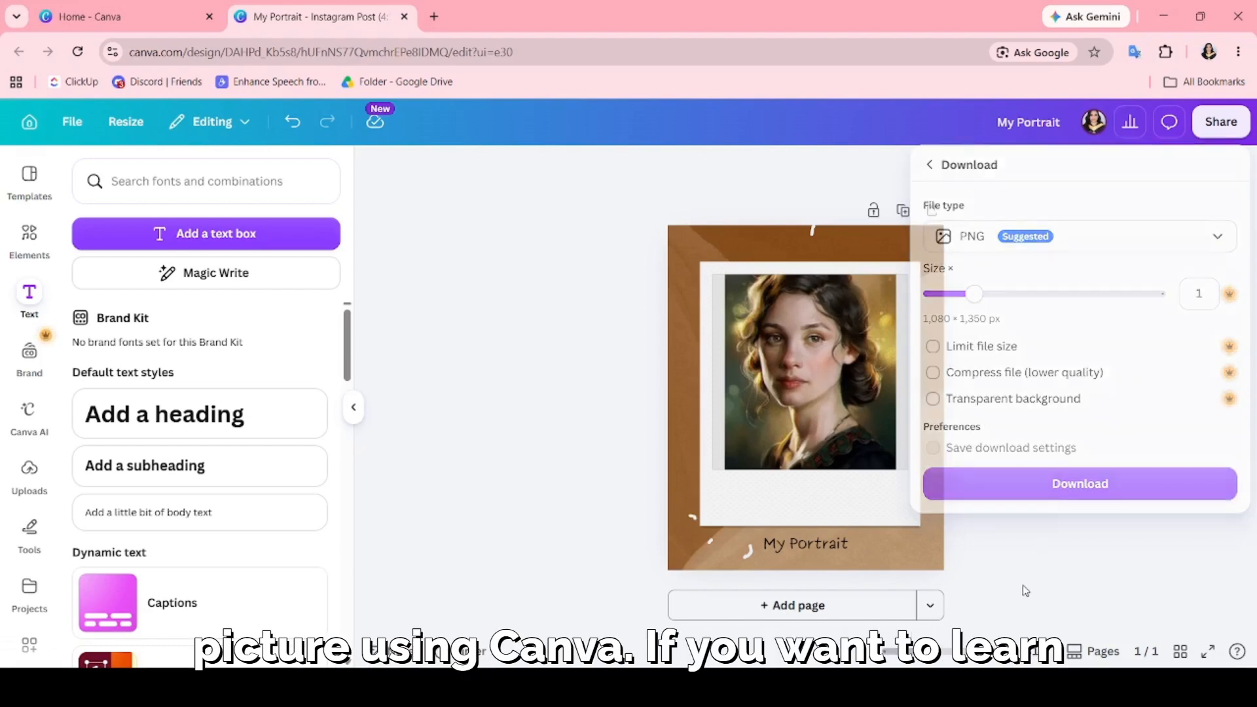